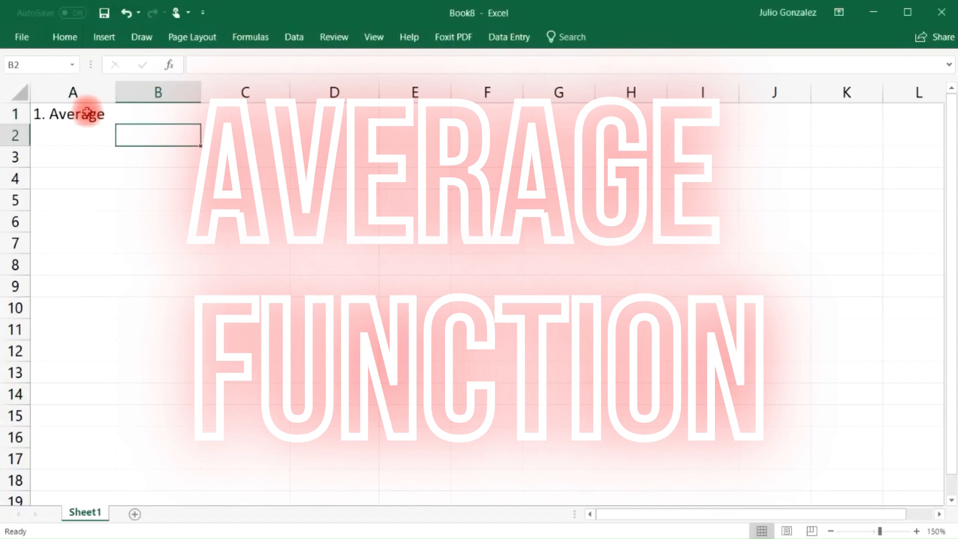
Fill cells B2 through B10 with the numbers 15, 27, 42, 93, 56, 84, 75, 33 and 49
{"action": "type", "text": "15"}
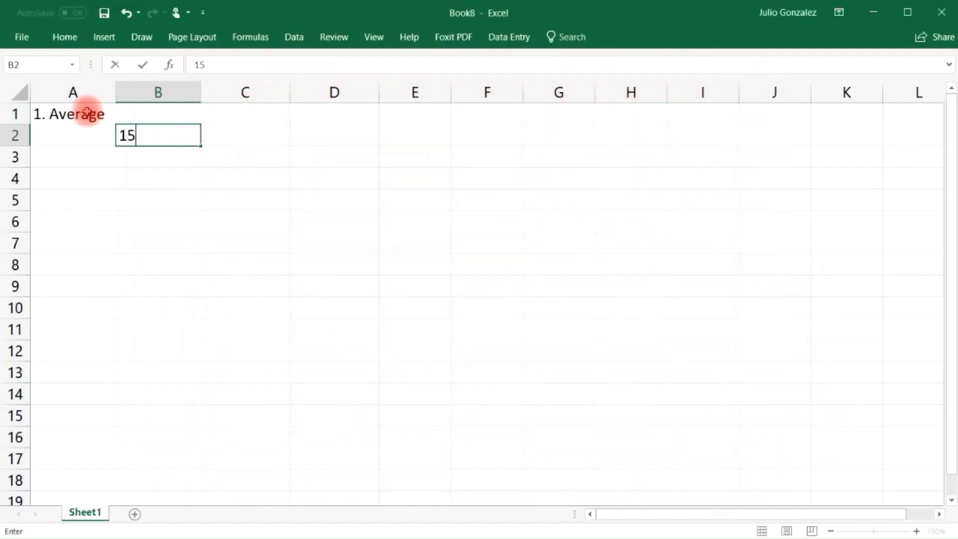
{"action": "key", "text": "Return"}
{"action": "type", "text": "27"}
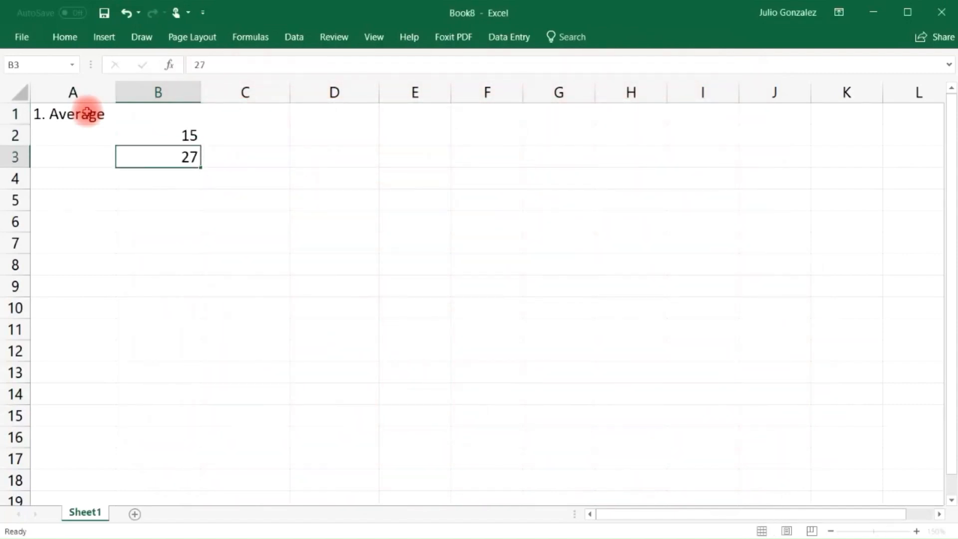
{"action": "key", "text": "Return"}
{"action": "type", "text": "42"}
{"action": "key", "text": "Return"}
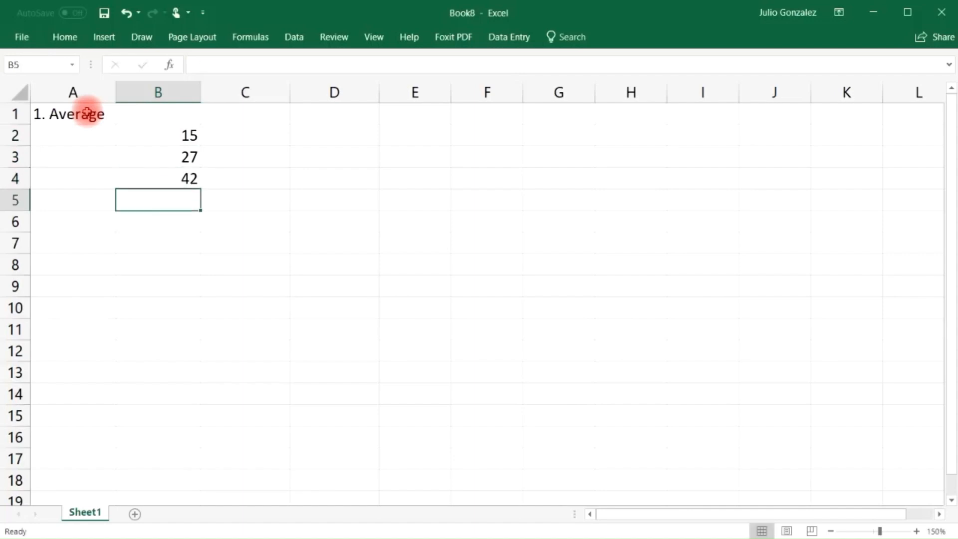
{"action": "type", "text": "93"}
{"action": "key", "text": "Return"}
{"action": "type", "text": "56"}
{"action": "key", "text": "Return"}
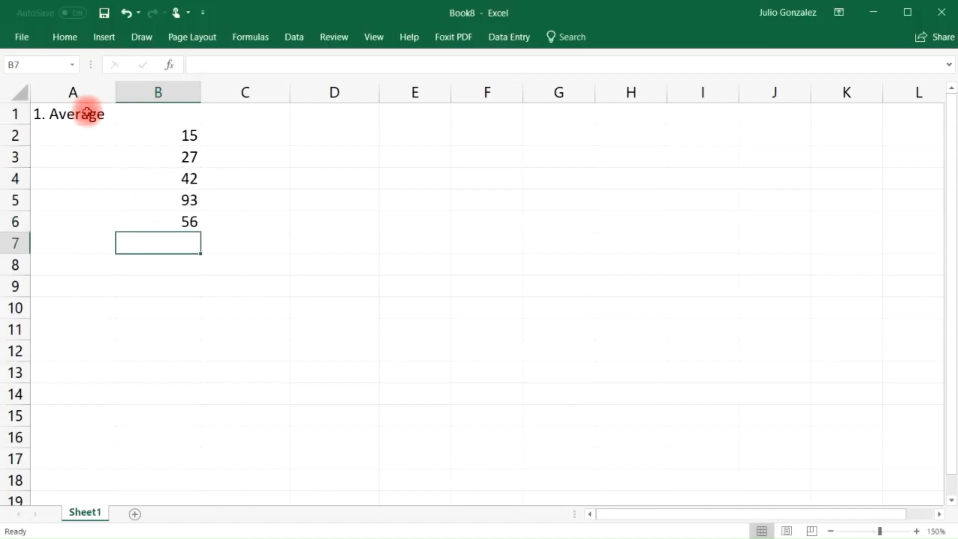
{"action": "type", "text": "84"}
{"action": "key", "text": "Return"}
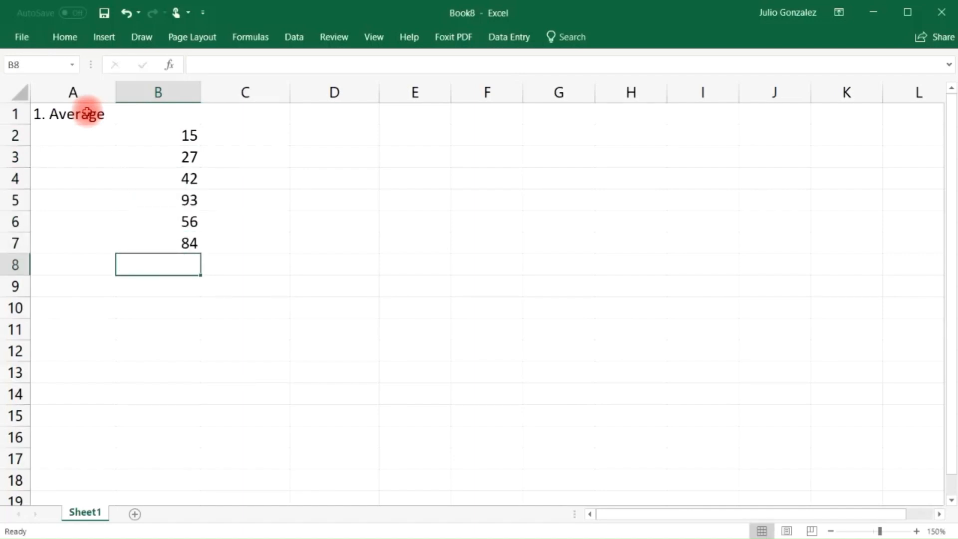
{"action": "type", "text": "75"}
{"action": "key", "text": "Return"}
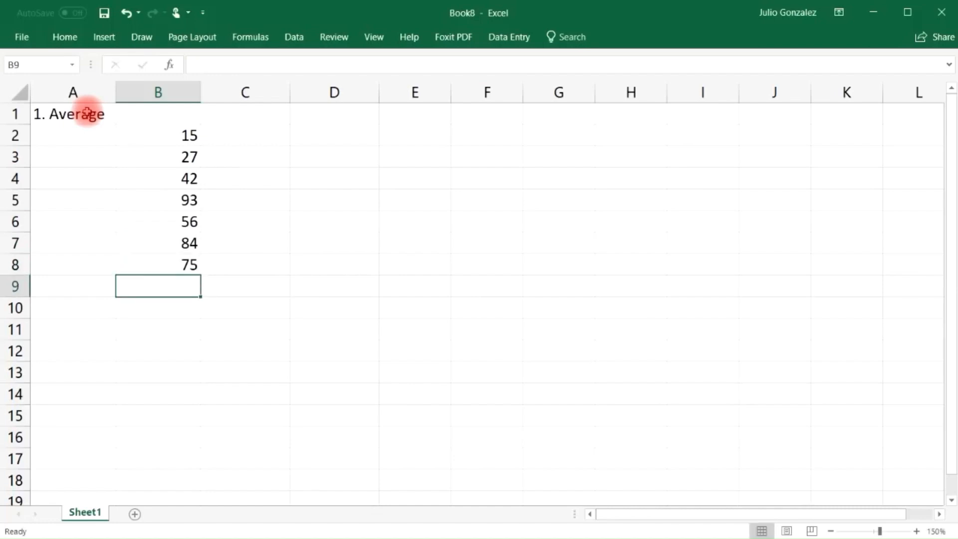
{"action": "type", "text": "33"}
{"action": "key", "text": "Return"}
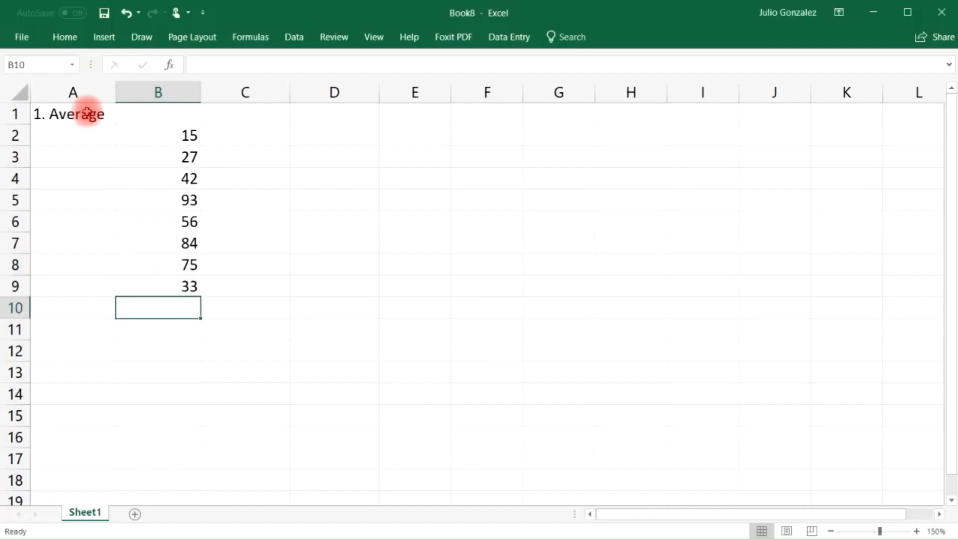
{"action": "type", "text": "49"}
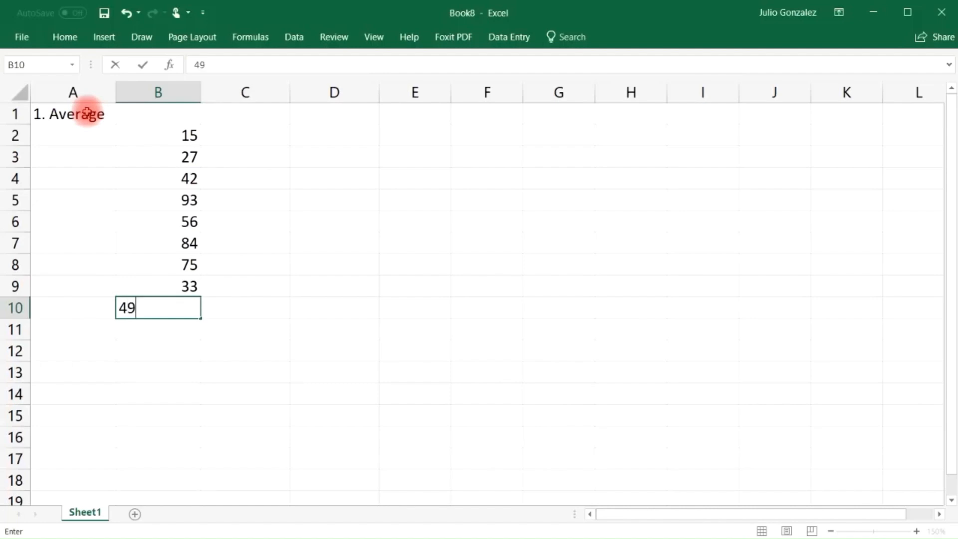
{"action": "key", "text": "Return"}
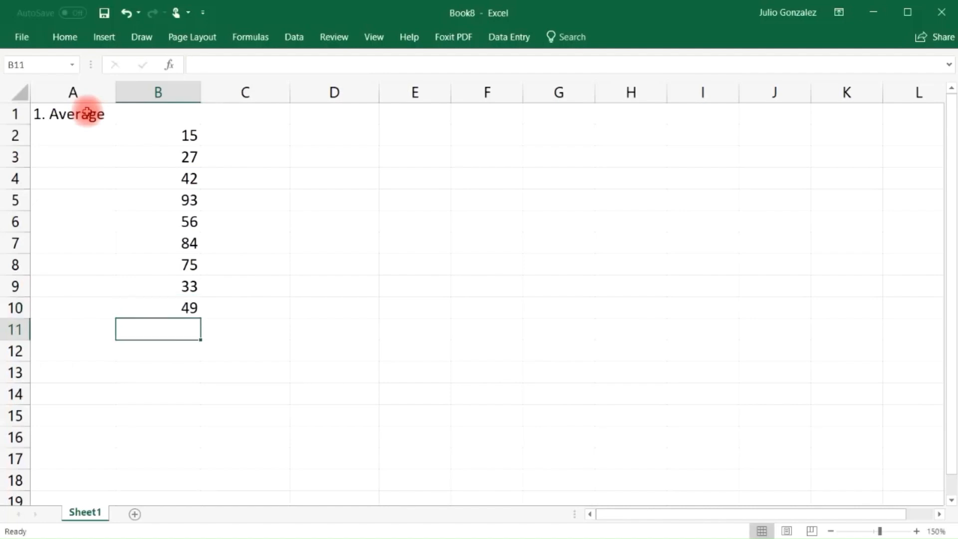
Calculate the average of the range B2:B9 in cell B11 with the AVERAGE function
{"action": "type", "text": "=average"}
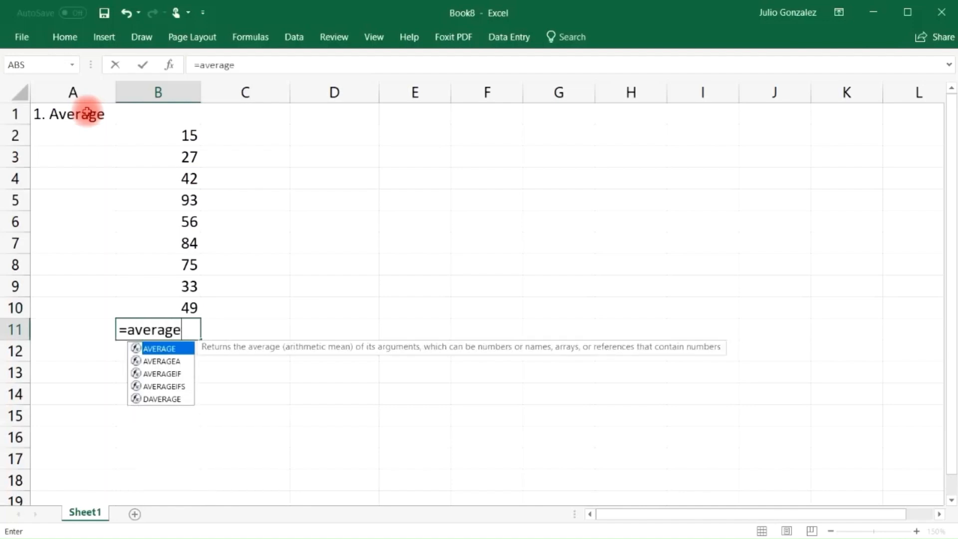
{"action": "type", "text": "("}
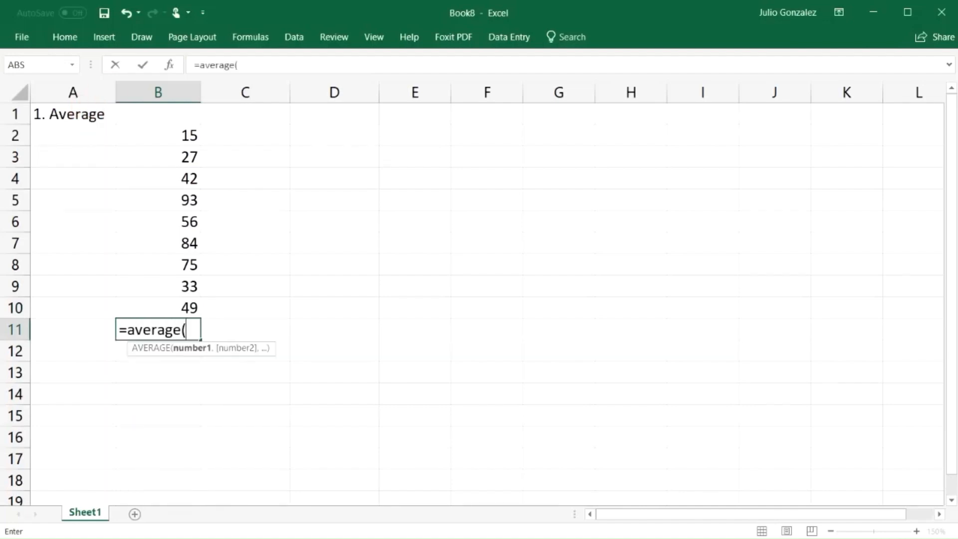
{"action": "left_click_drag", "start_coordinate": [182, 135], "coordinate": [172, 287]}
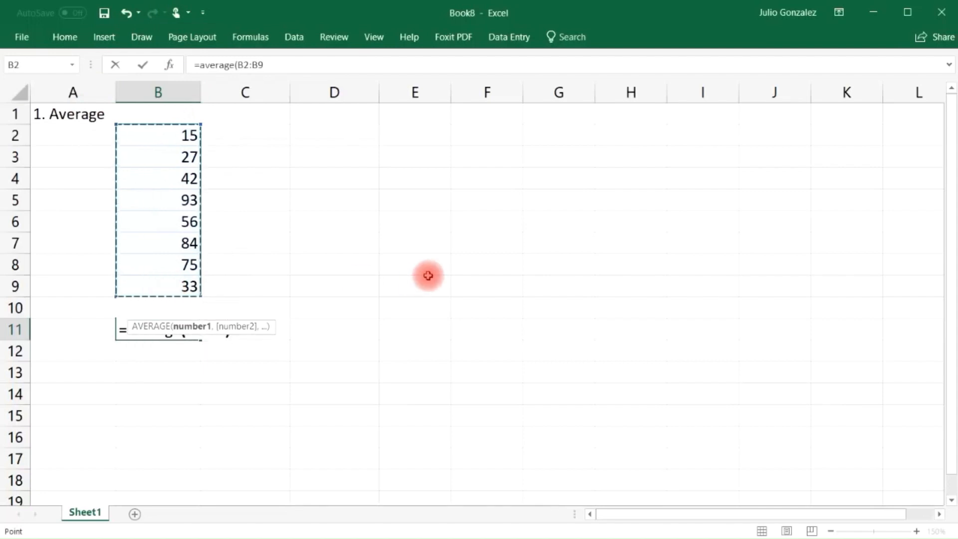
{"action": "key", "text": "Return"}
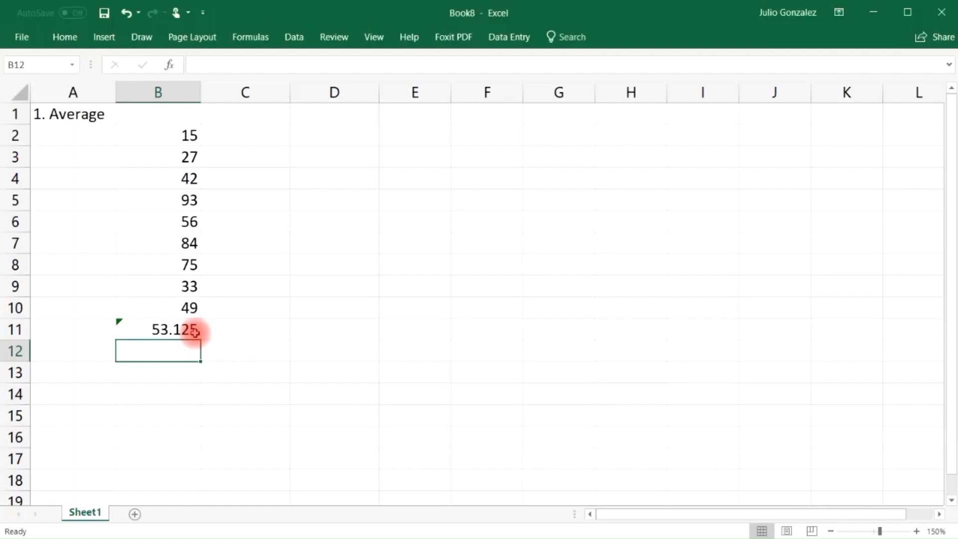
Enter the formula =average(100,200) in cell B13 to average two literal numbers
{"action": "left_click", "coordinate": [174, 374]}
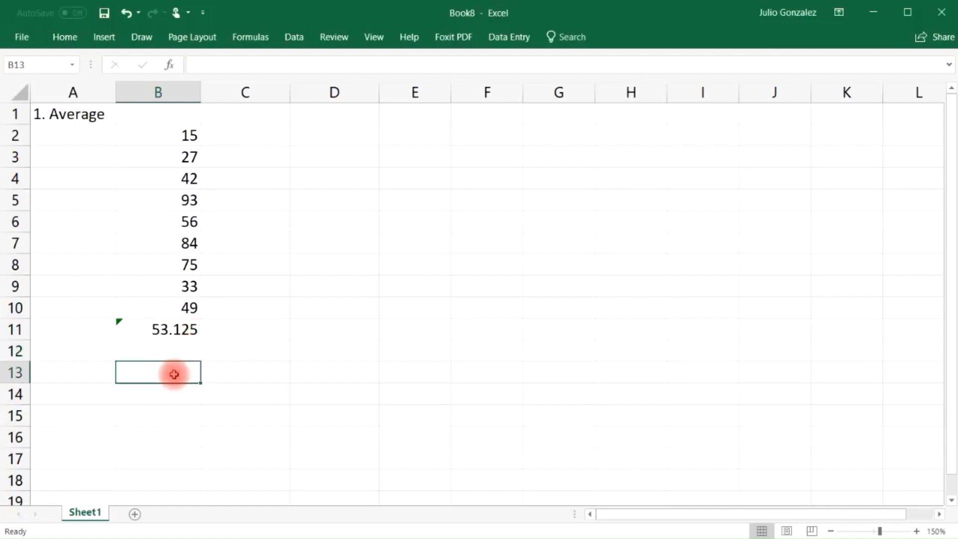
{"action": "type", "text": "="}
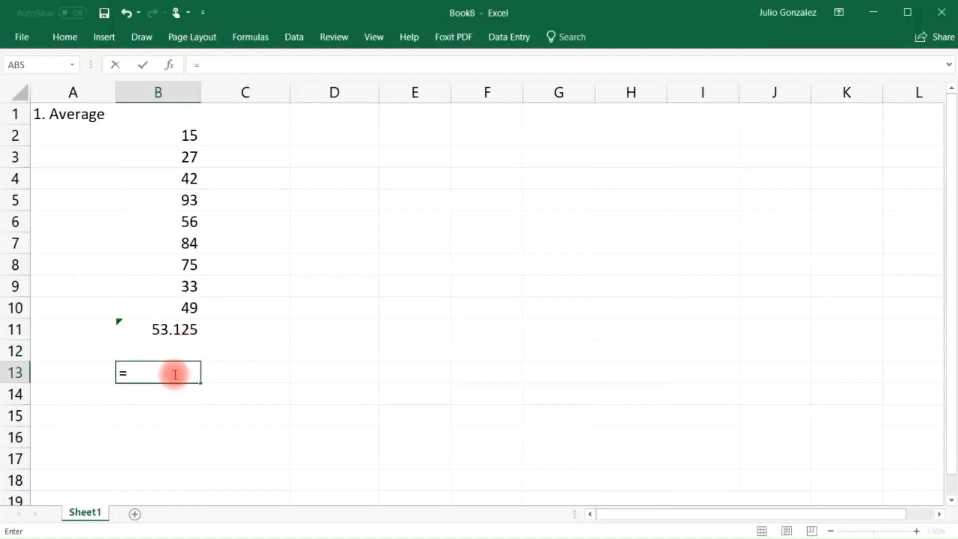
{"action": "type", "text": "average"}
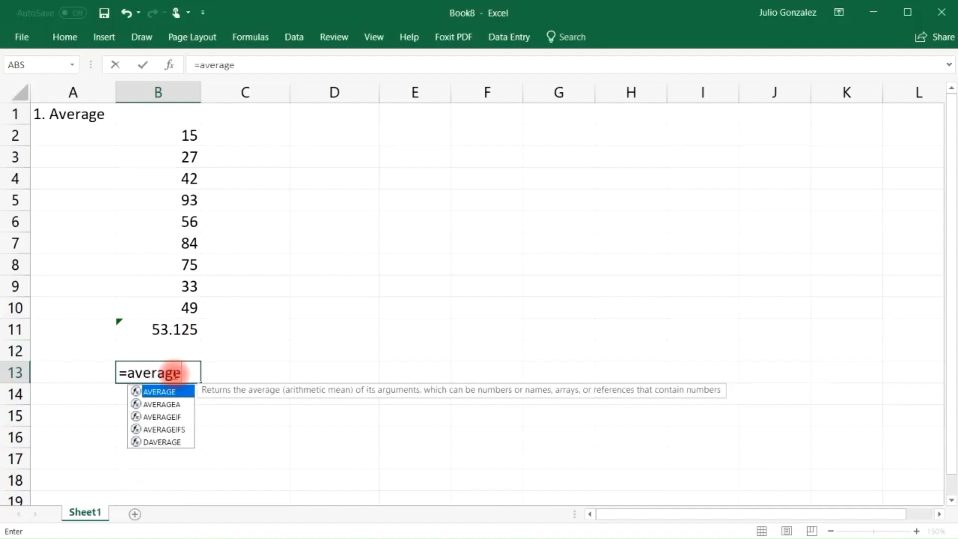
{"action": "type", "text": "("}
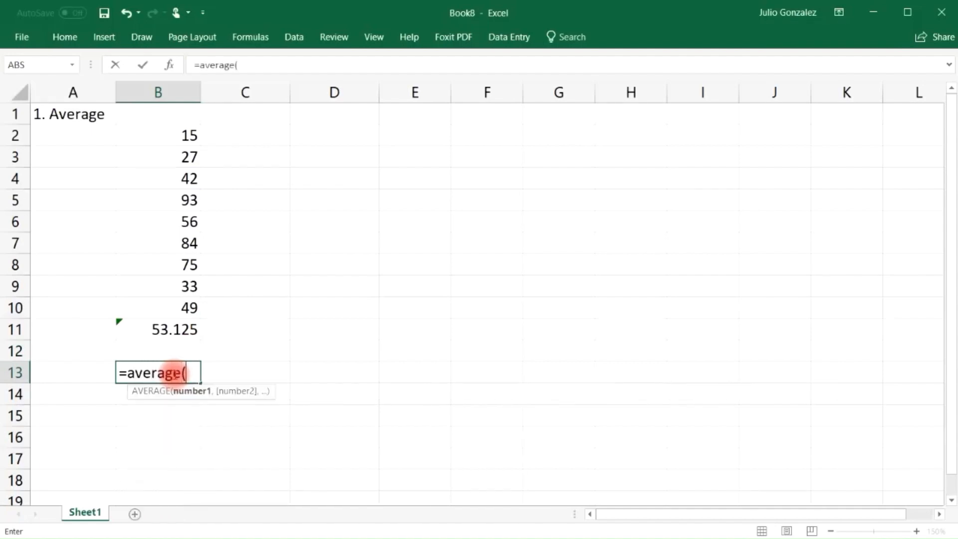
{"action": "type", "text": "100,"}
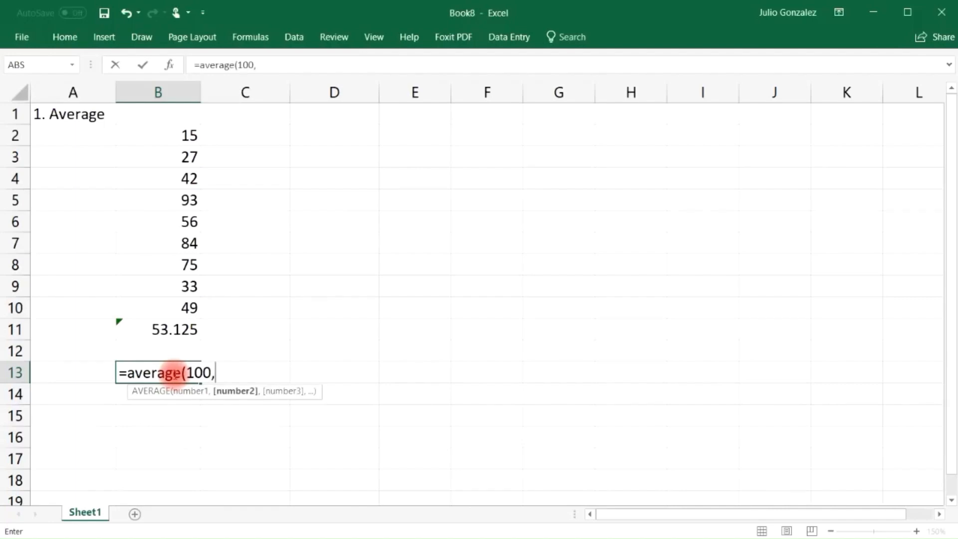
{"action": "type", "text": "200)"}
{"action": "key", "text": "Return"}
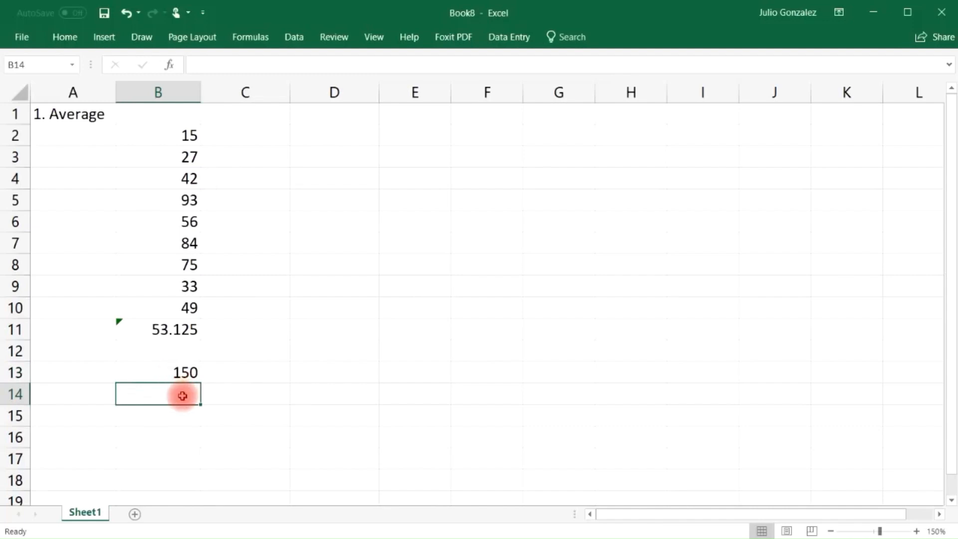
Enter the formula =average(100,200,300) in cell B14 and reselect that cell
{"action": "type", "text": "=average("}
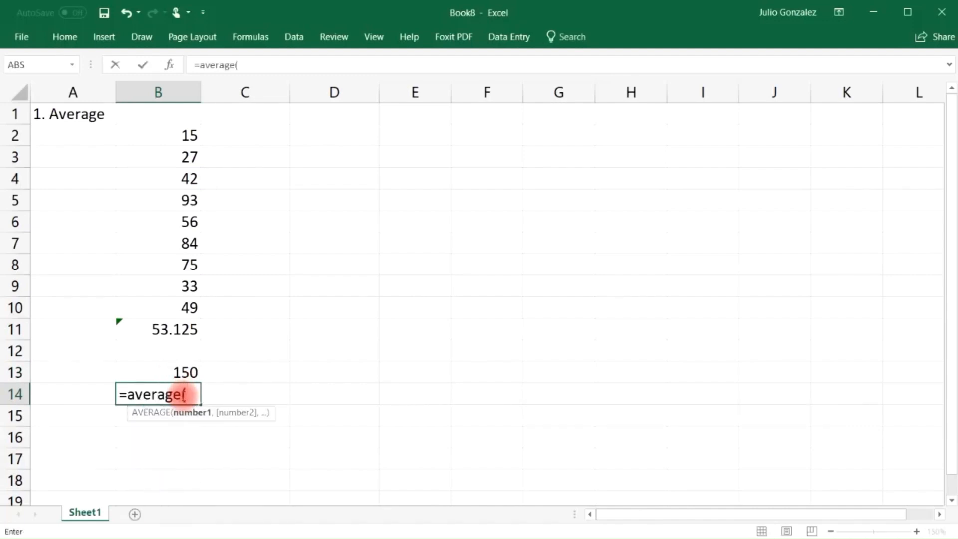
{"action": "type", "text": "100,200,"}
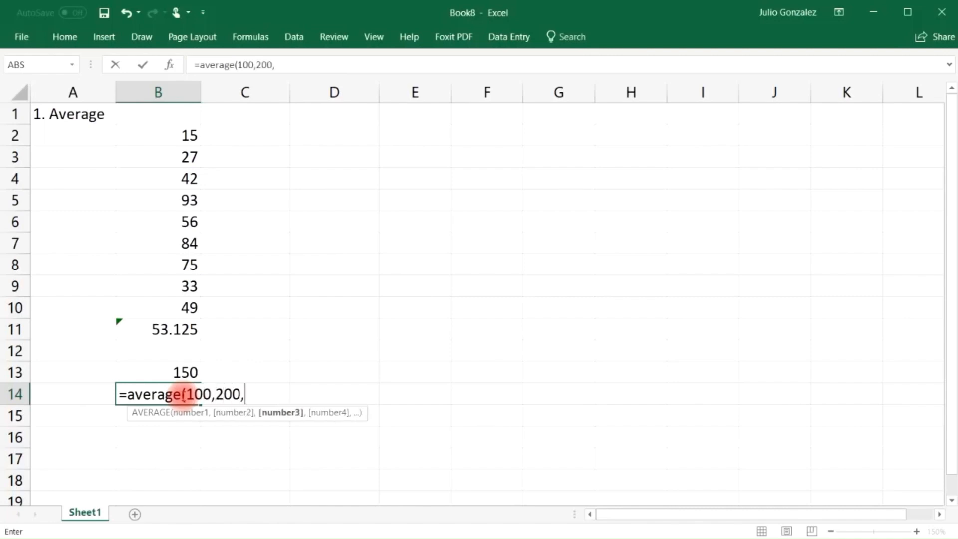
{"action": "type", "text": "300)"}
{"action": "key", "text": "Return"}
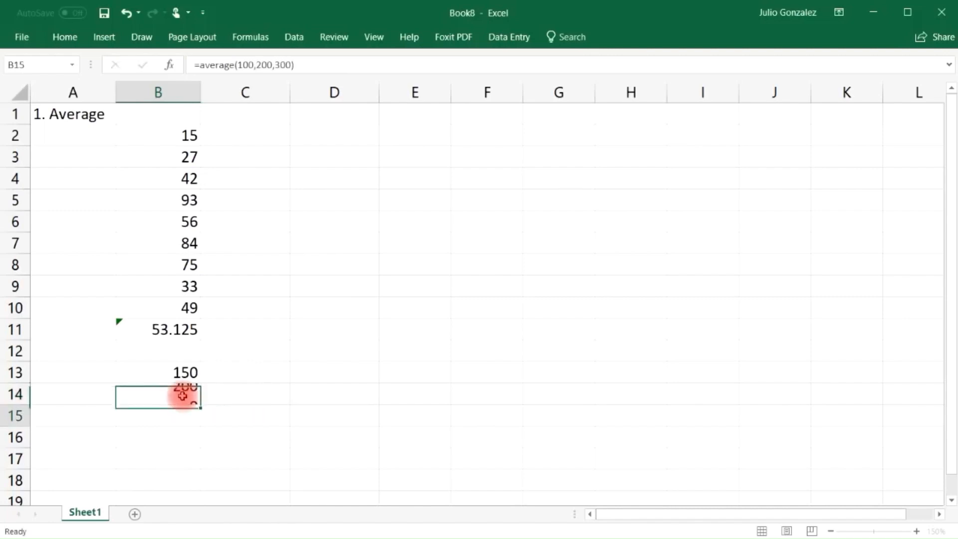
{"action": "left_click", "coordinate": [183, 396]}
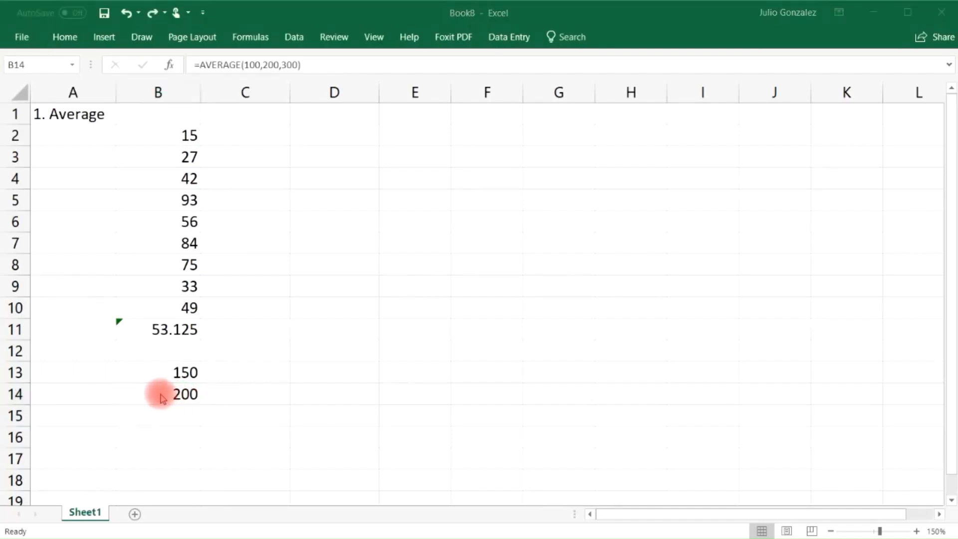
{"action": "left_click", "coordinate": [163, 392]}
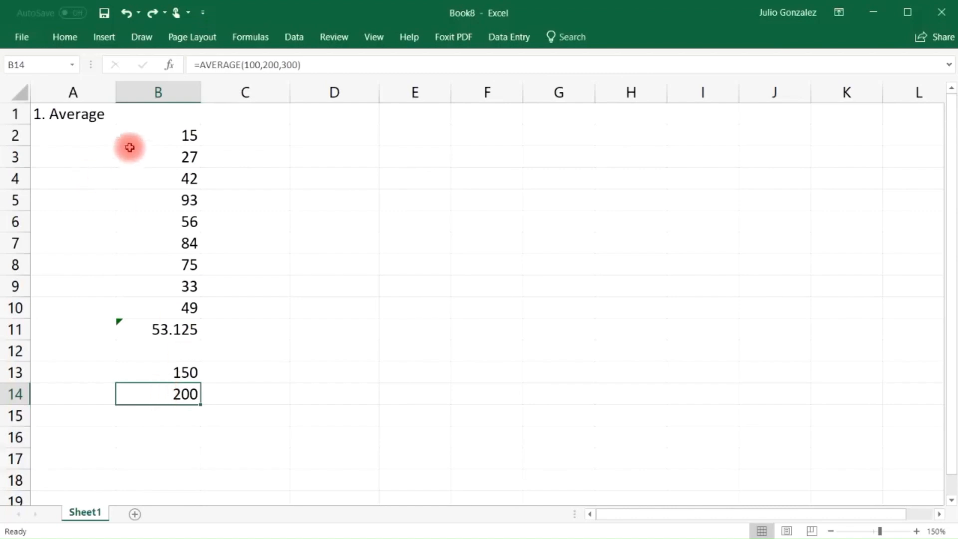
Change the heading in cell A1 to "2. Sum" and clear the average formulas from B11:B14
{"action": "left_click", "coordinate": [78, 114]}
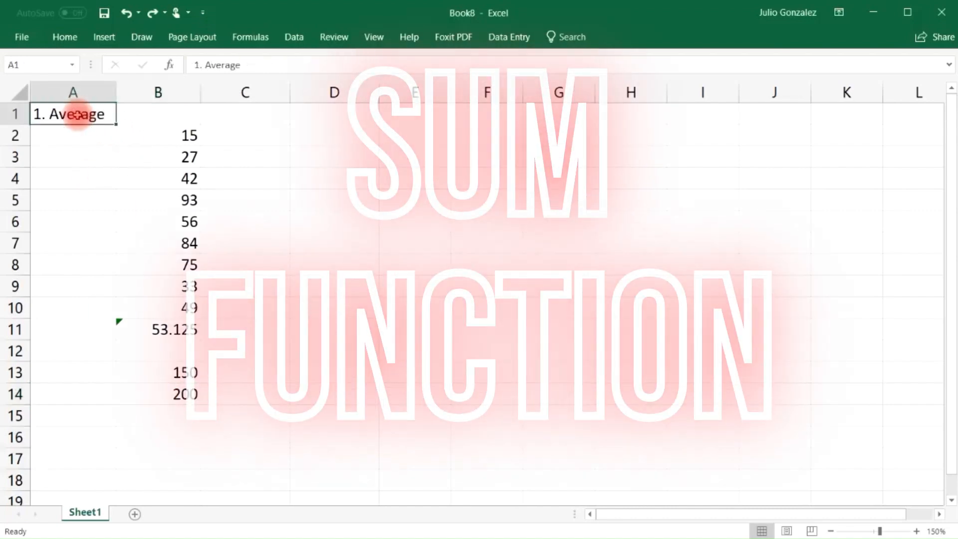
{"action": "type", "text": "2. Sum"}
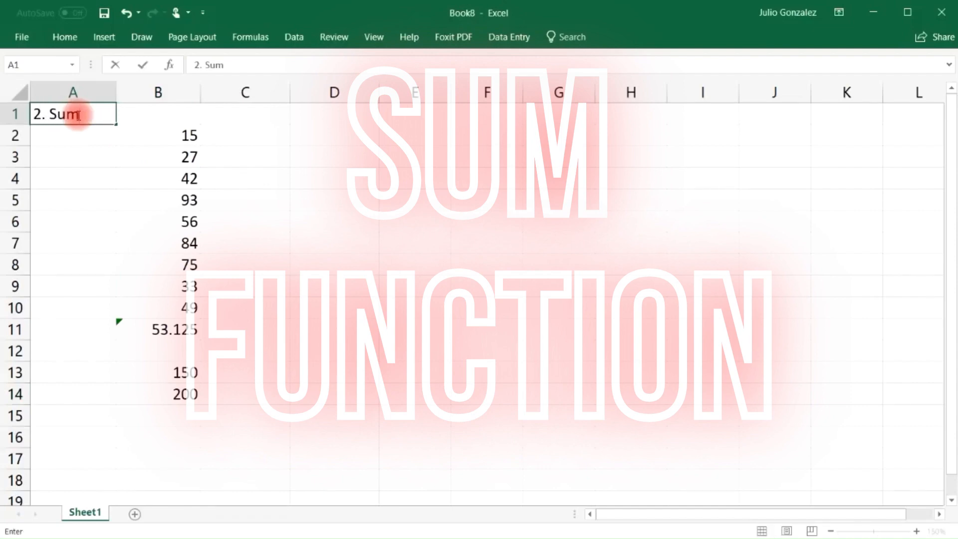
{"action": "key", "text": "Return"}
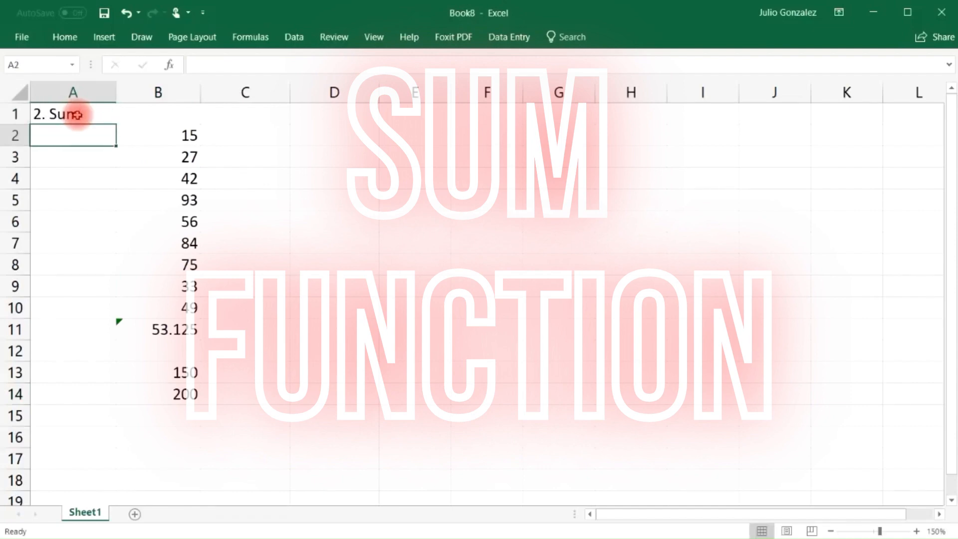
{"action": "left_click_drag", "start_coordinate": [143, 325], "coordinate": [173, 391]}
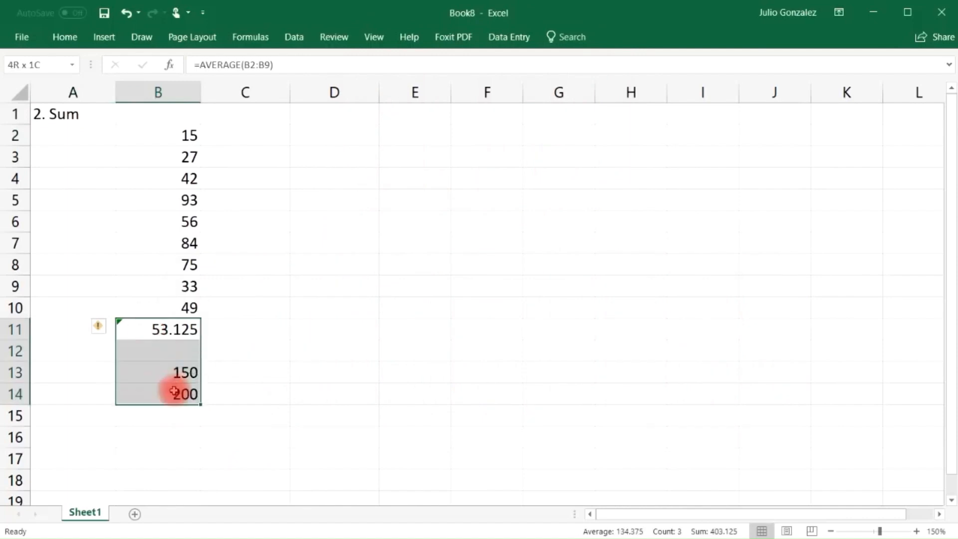
{"action": "key", "text": "Delete"}
Add up the range B2:B9 in cell B11 with the formula =sum(B2:B9)
{"action": "left_click", "coordinate": [175, 328]}
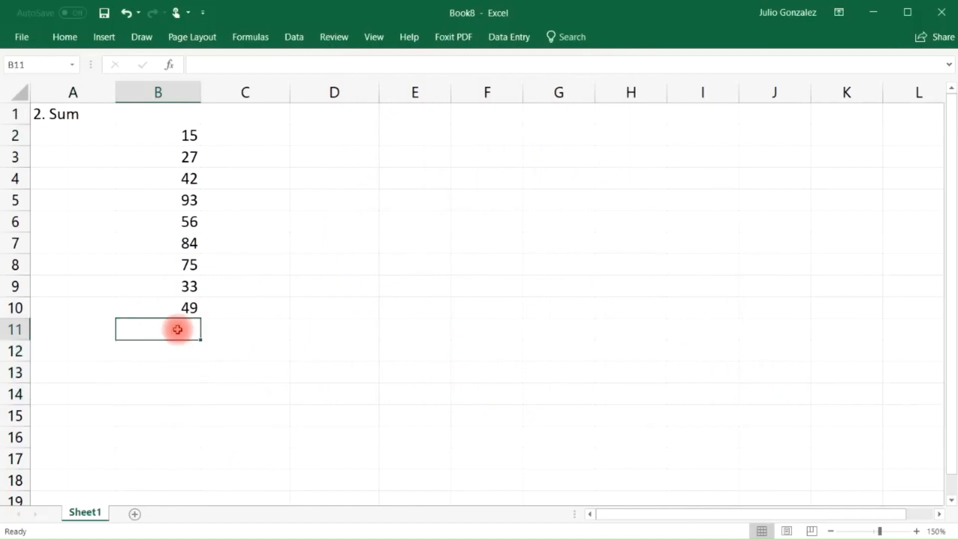
{"action": "type", "text": "=sum("}
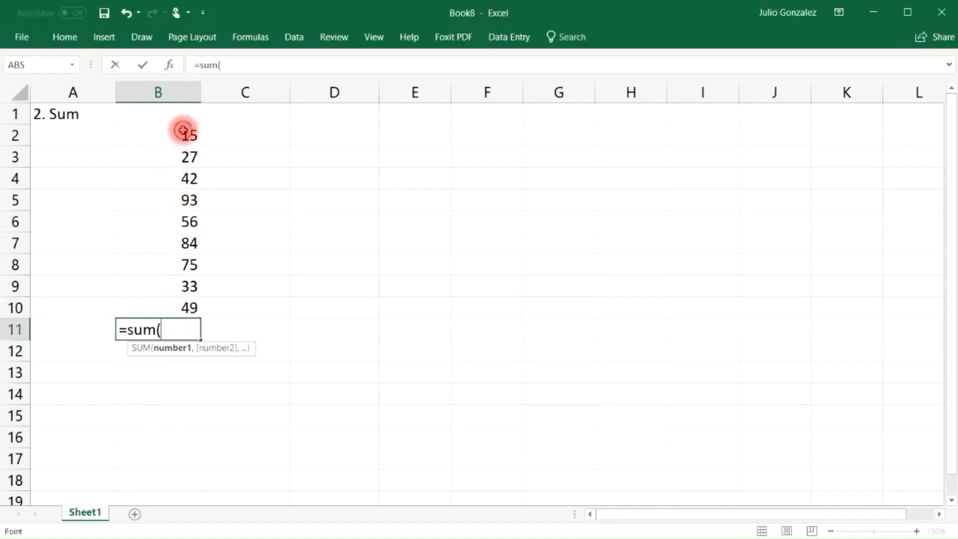
{"action": "left_click_drag", "start_coordinate": [184, 128], "coordinate": [175, 287]}
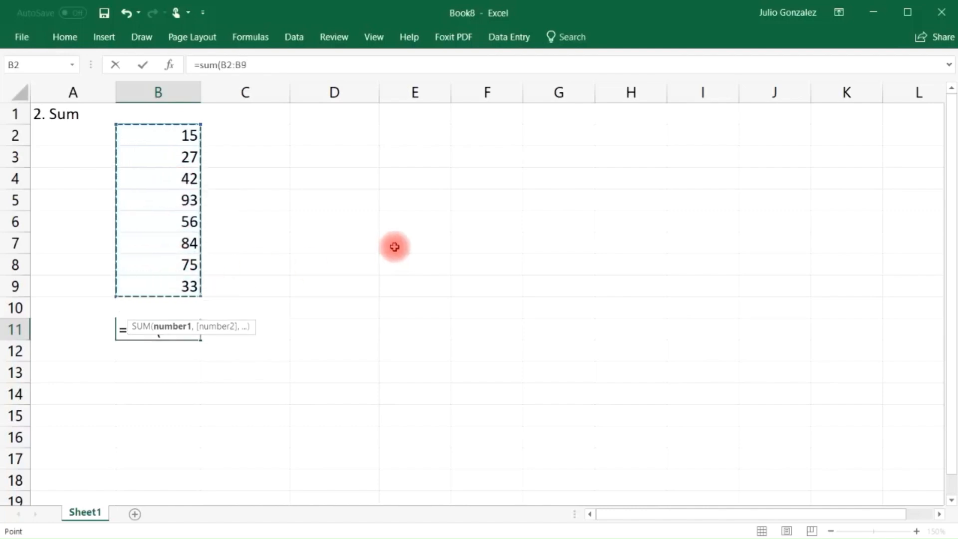
{"action": "type", "text": ")"}
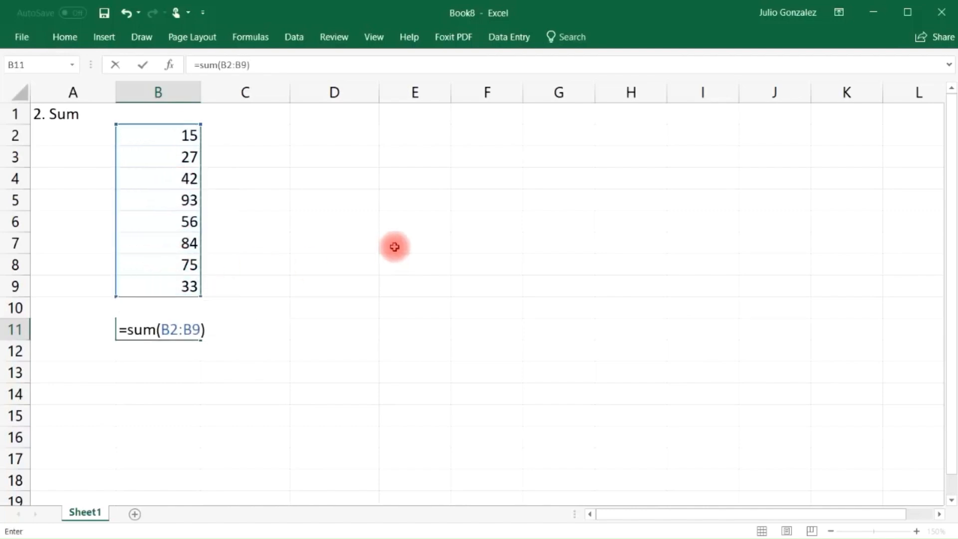
{"action": "key", "text": "Return"}
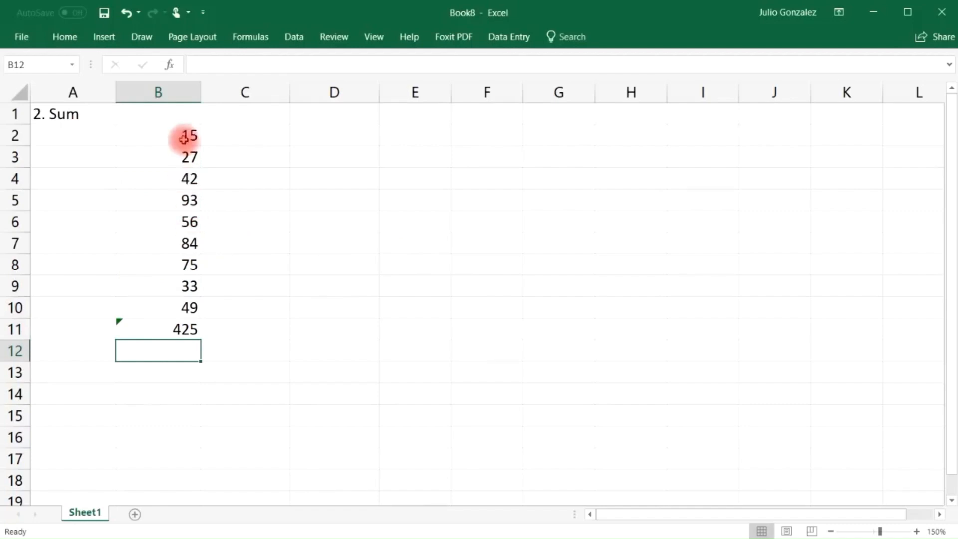
Enter the formula =sum(50,125) in cell B13 to add two literal numbers, and reselect that cell
{"action": "left_click", "coordinate": [165, 371]}
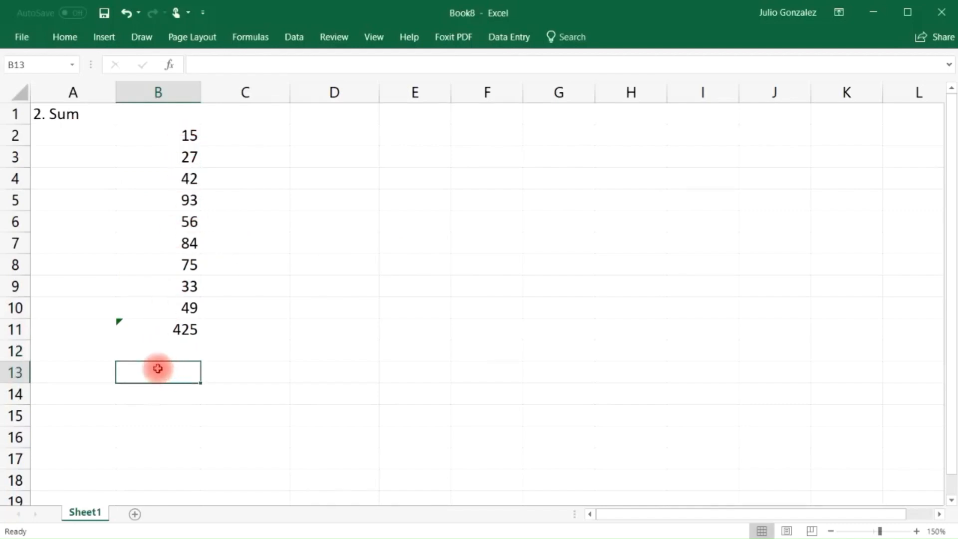
{"action": "type", "text": "=sum"}
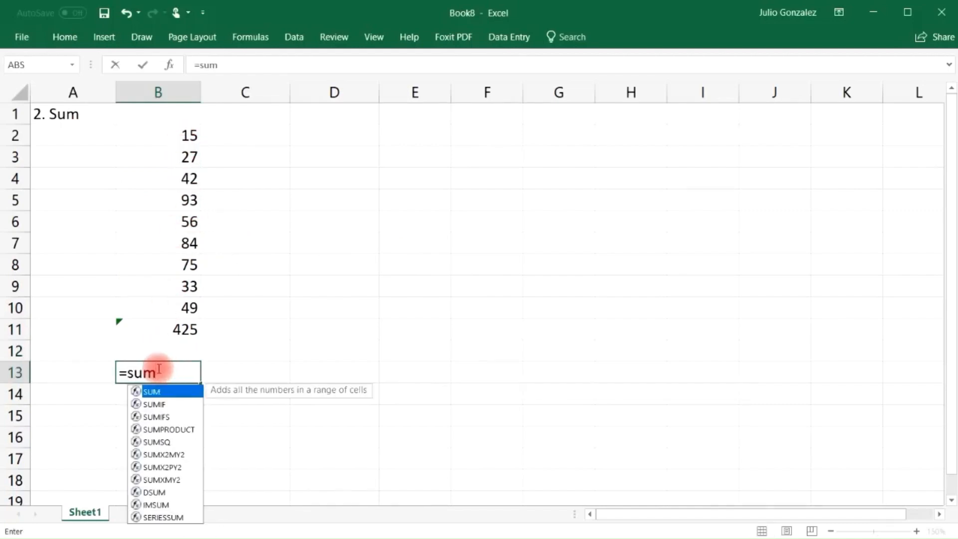
{"action": "type", "text": "("}
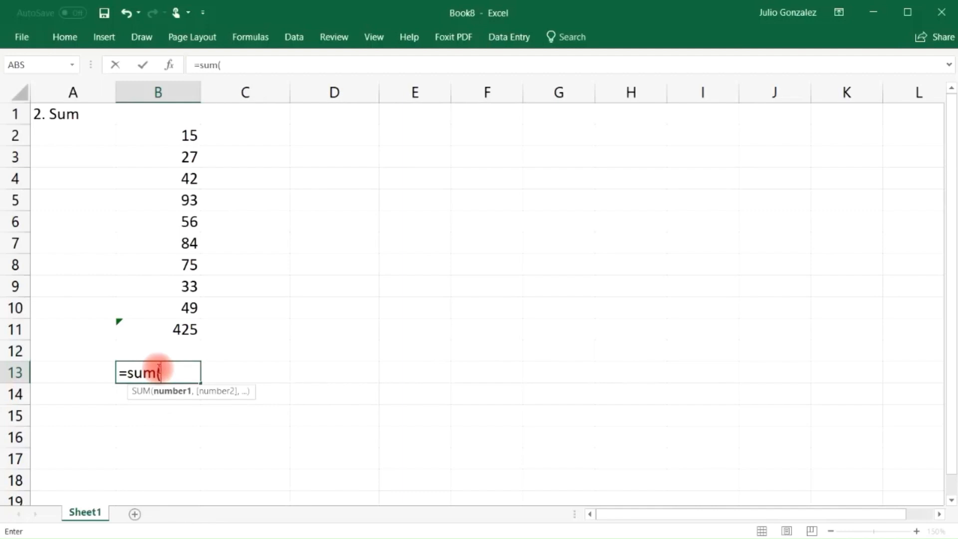
{"action": "type", "text": "50,"}
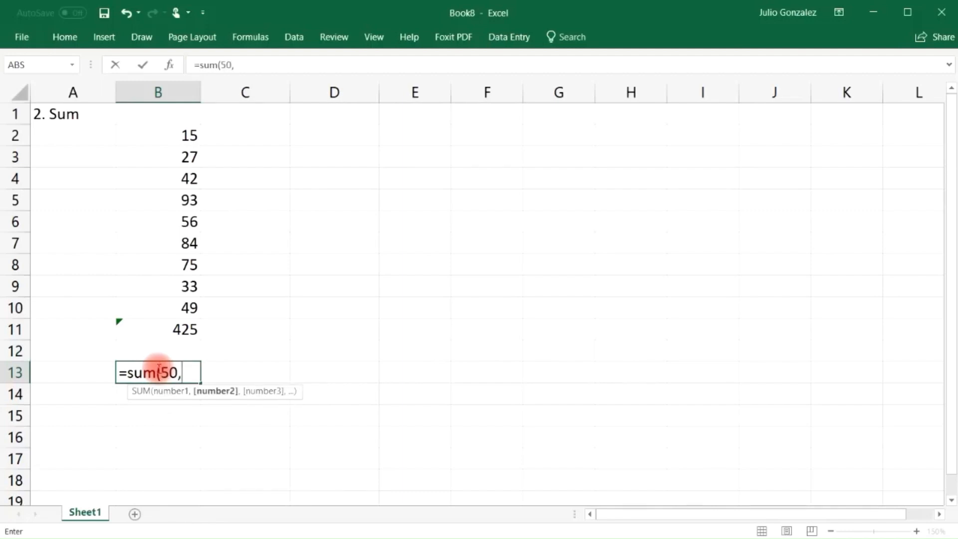
{"action": "type", "text": "125)"}
{"action": "key", "text": "Return"}
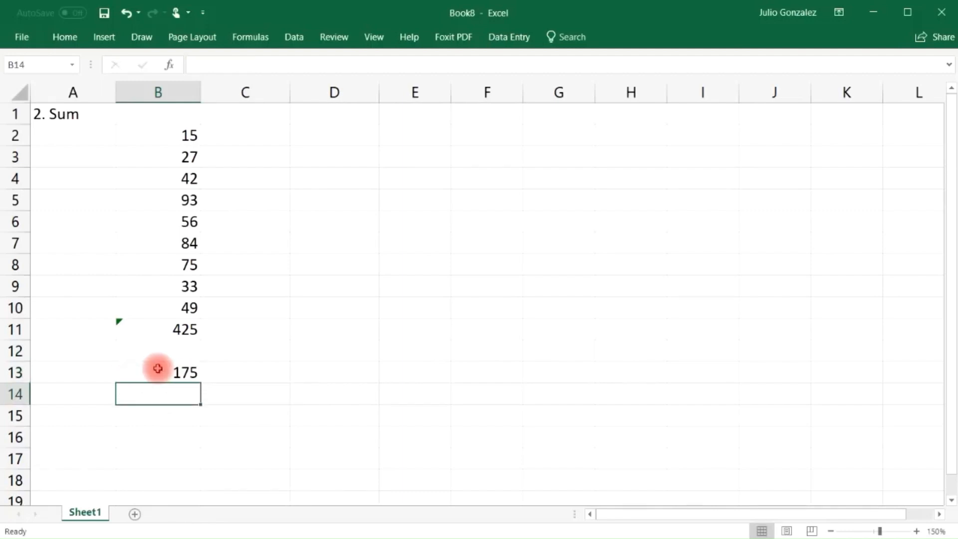
{"action": "left_click", "coordinate": [157, 368]}
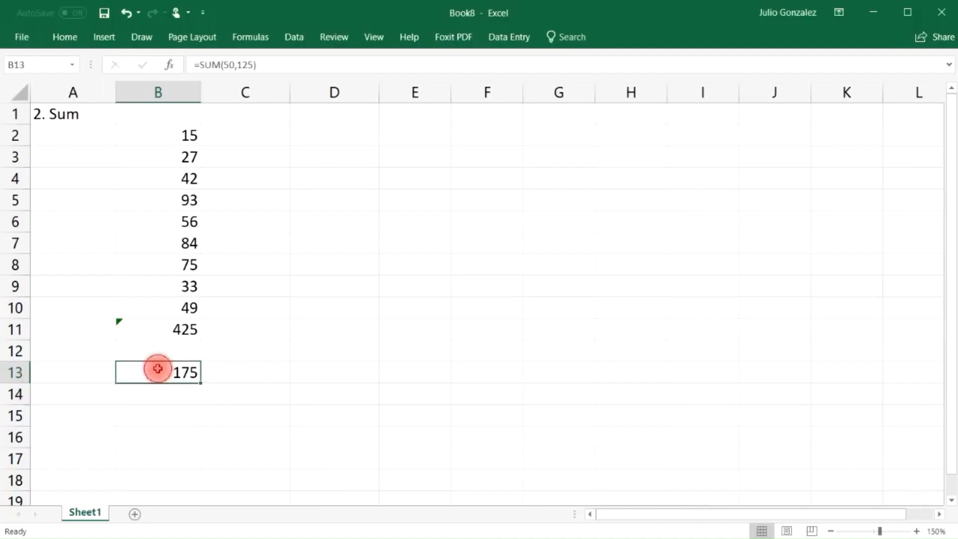
Add the same two numbers with the plus operator by entering =50+125 in cell B14
{"action": "left_click", "coordinate": [158, 398]}
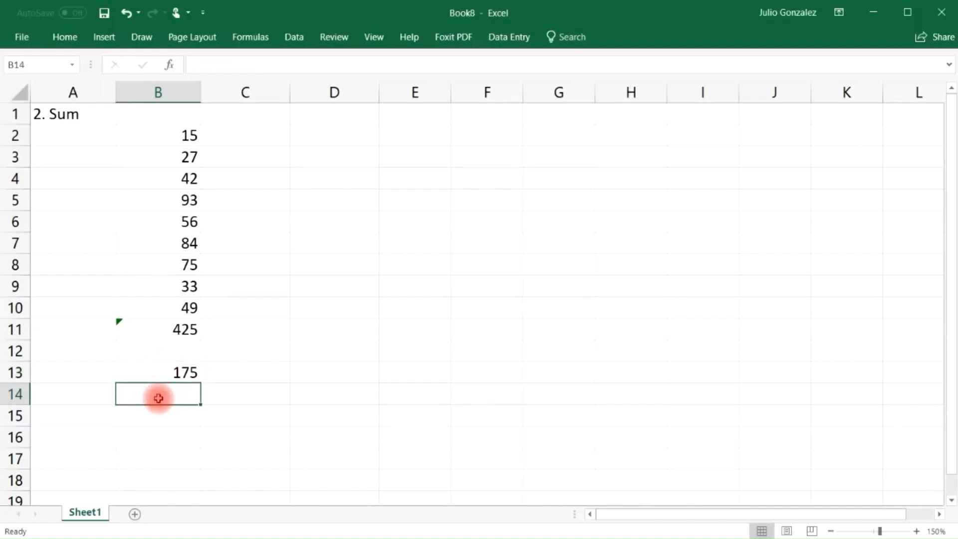
{"action": "type", "text": "=50+"}
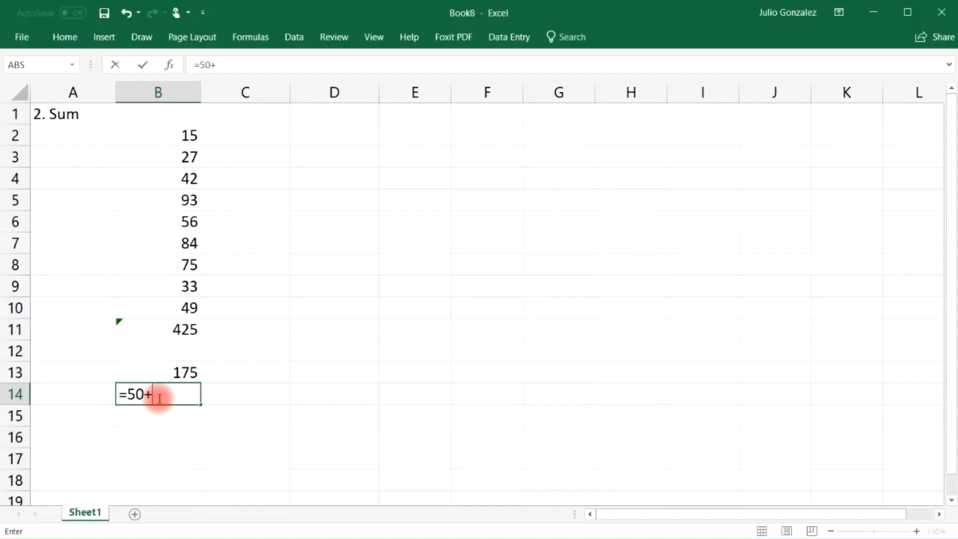
{"action": "type", "text": "125"}
{"action": "key", "text": "Return"}
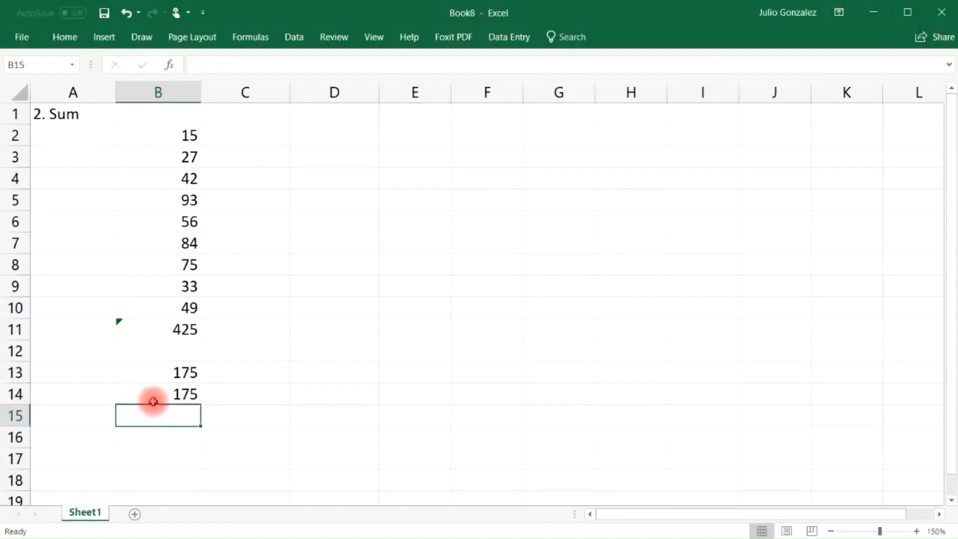
Enter the formula =sum(100,200,300) in cell B15 to add three literal numbers
{"action": "left_click", "coordinate": [151, 415]}
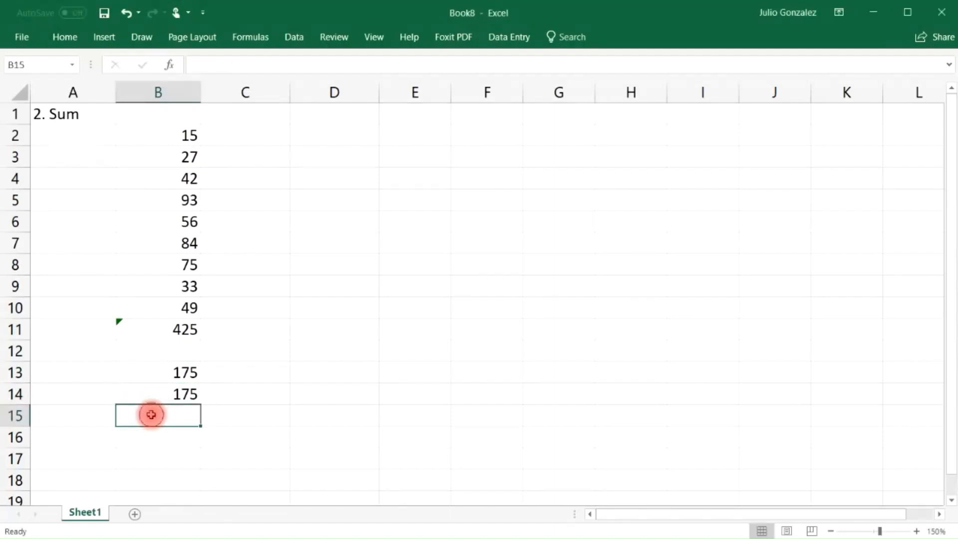
{"action": "double_click", "coordinate": [151, 415]}
{"action": "type", "text": "="}
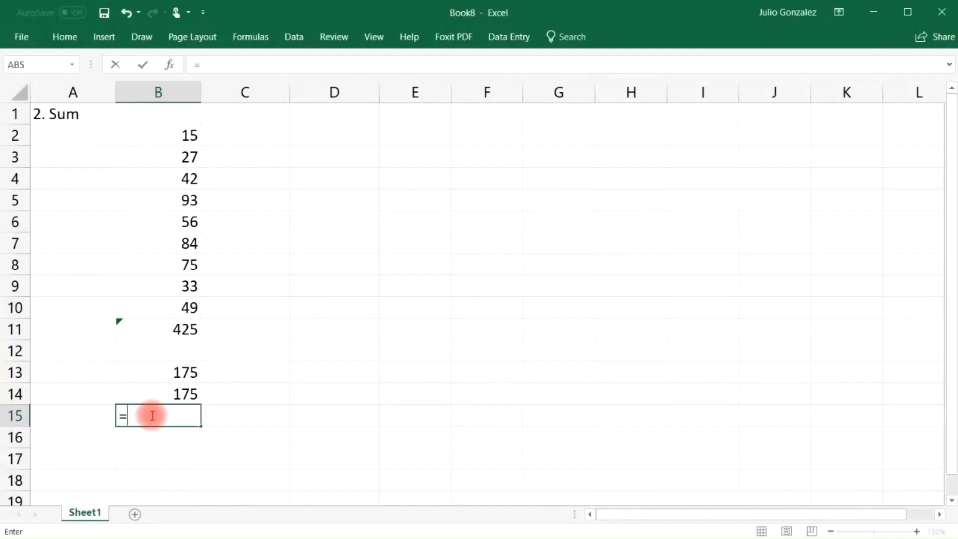
{"action": "type", "text": "sum(1"}
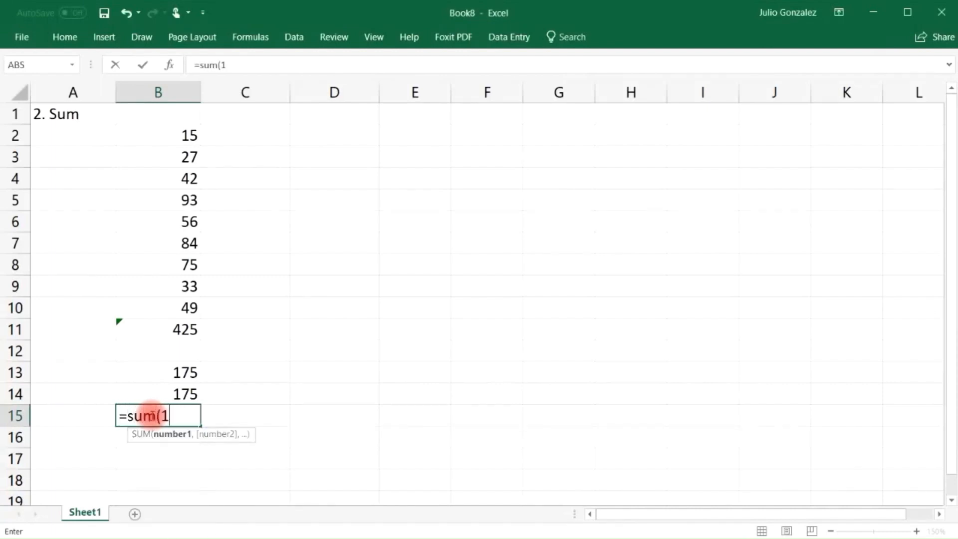
{"action": "type", "text": "00,200,"}
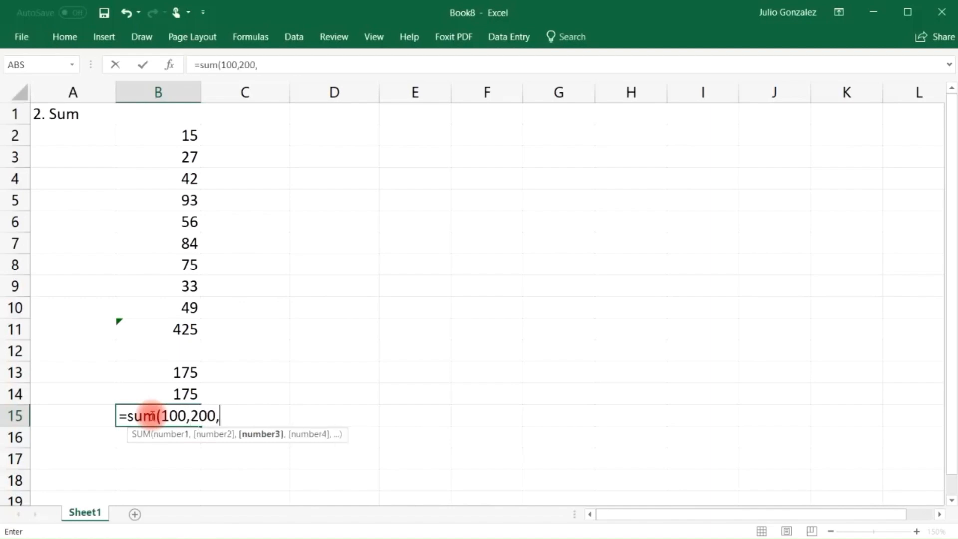
{"action": "type", "text": "300)"}
{"action": "key", "text": "Return"}
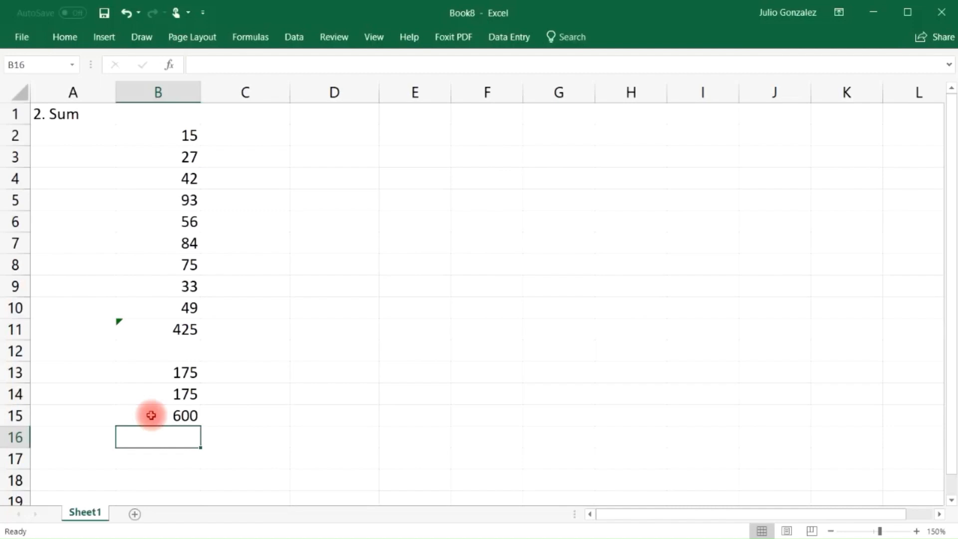
Add the same three numbers with plus operators by entering =100+200+300 in cell B16
{"action": "type", "text": "=100"}
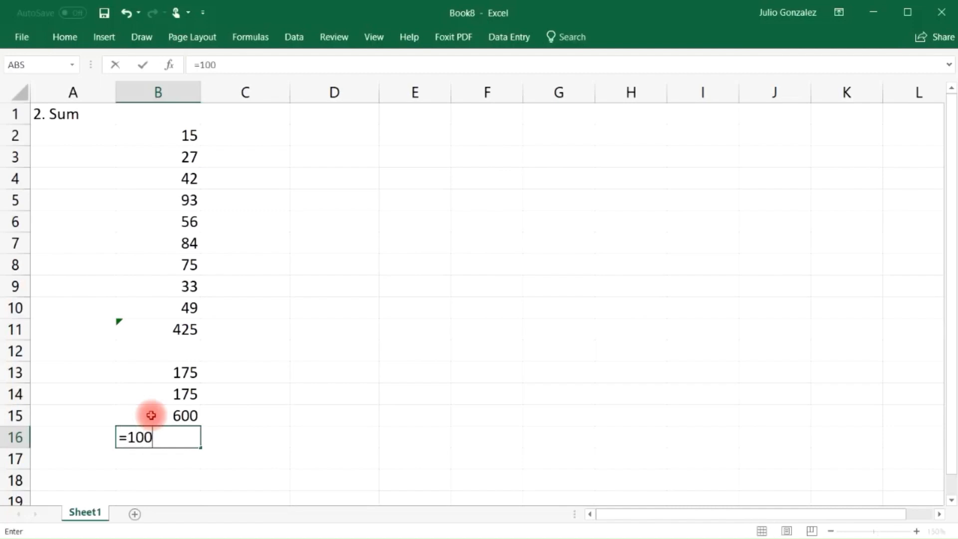
{"action": "type", "text": "+200+"}
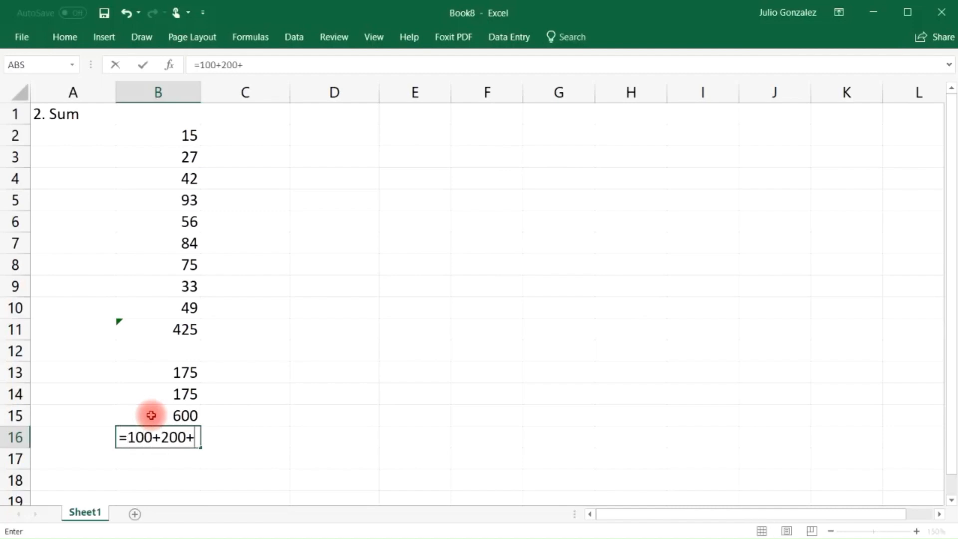
{"action": "type", "text": "300"}
{"action": "key", "text": "Return"}
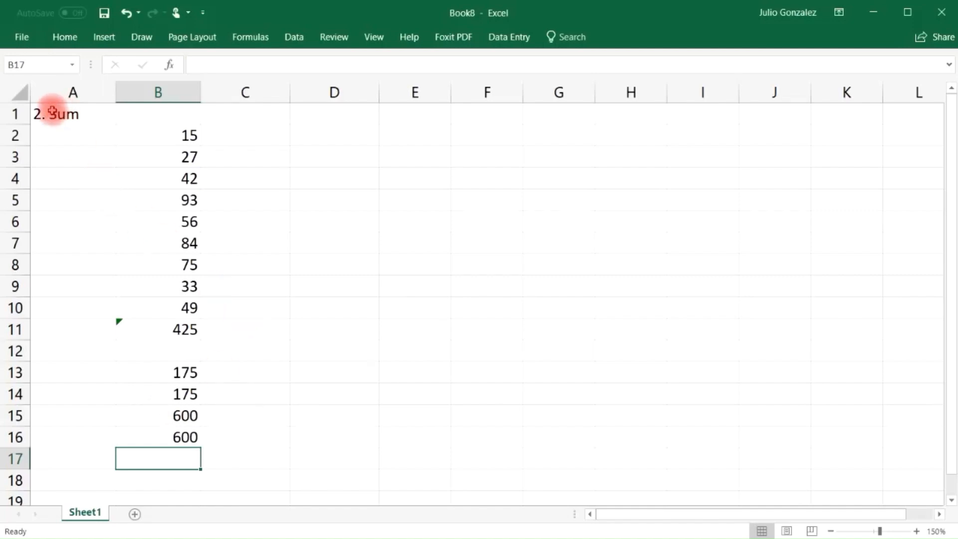
Clear the contents of the range A1:B16 and enter the heading "3. SumIf" in cell A1
{"action": "left_click_drag", "start_coordinate": [47, 111], "coordinate": [189, 434]}
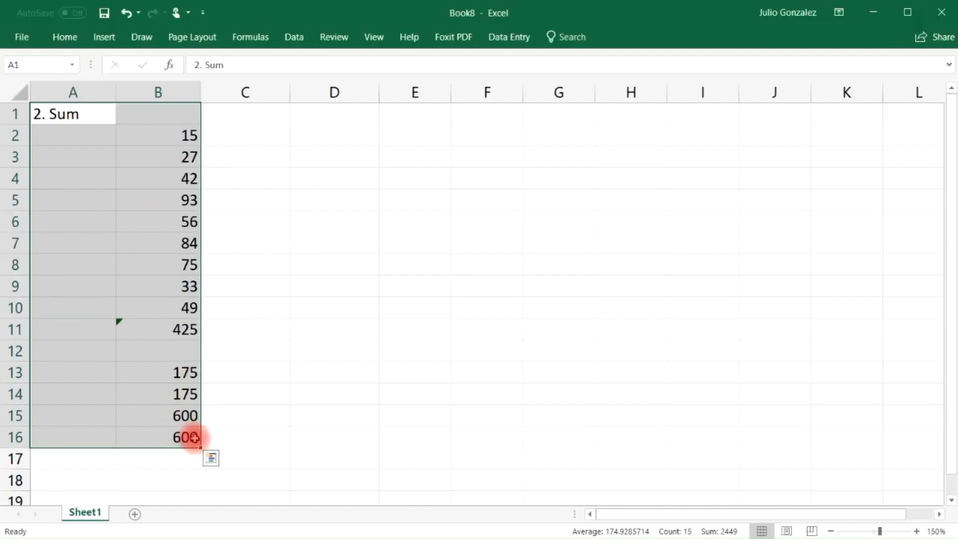
{"action": "key", "text": "Delete"}
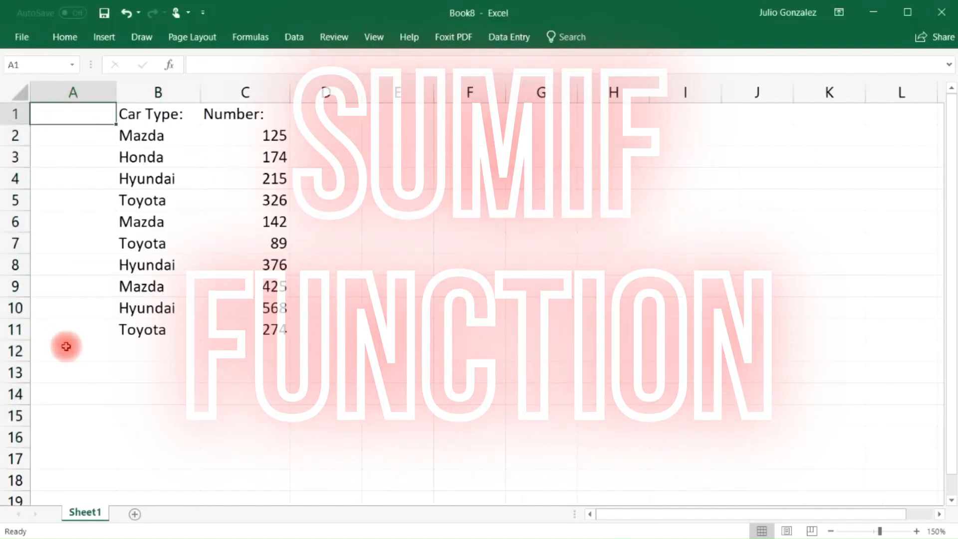
{"action": "double_click", "coordinate": [51, 118]}
{"action": "type", "text": "3. Sum"}
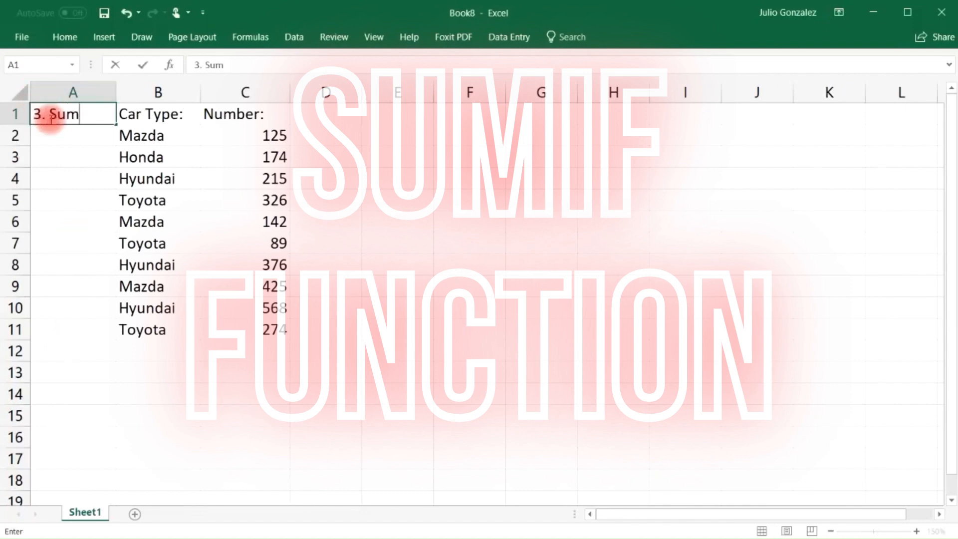
{"action": "type", "text": "If"}
{"action": "key", "text": "Return"}
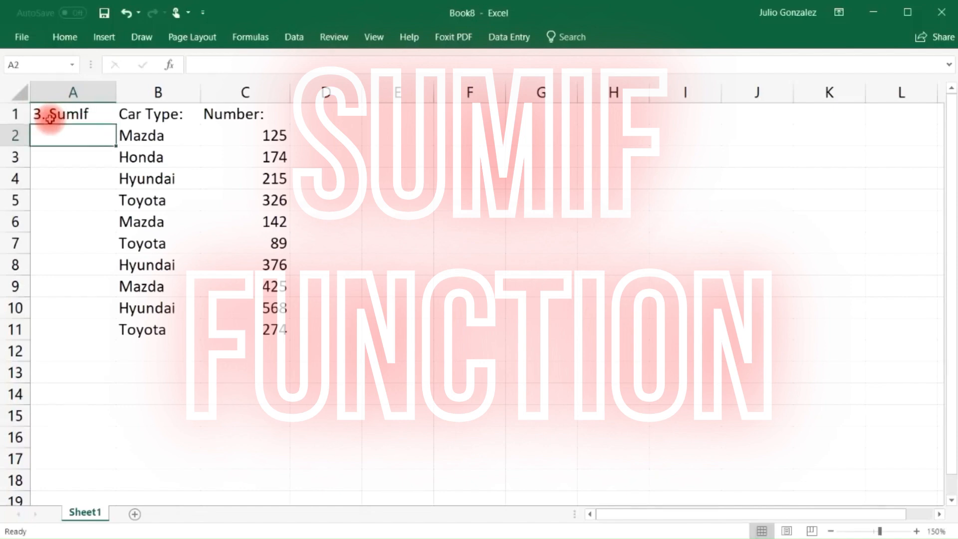
Total the Number column in cell C12 with the formula =sum(C2:C11) and clear that cell again
{"action": "left_click", "coordinate": [252, 350]}
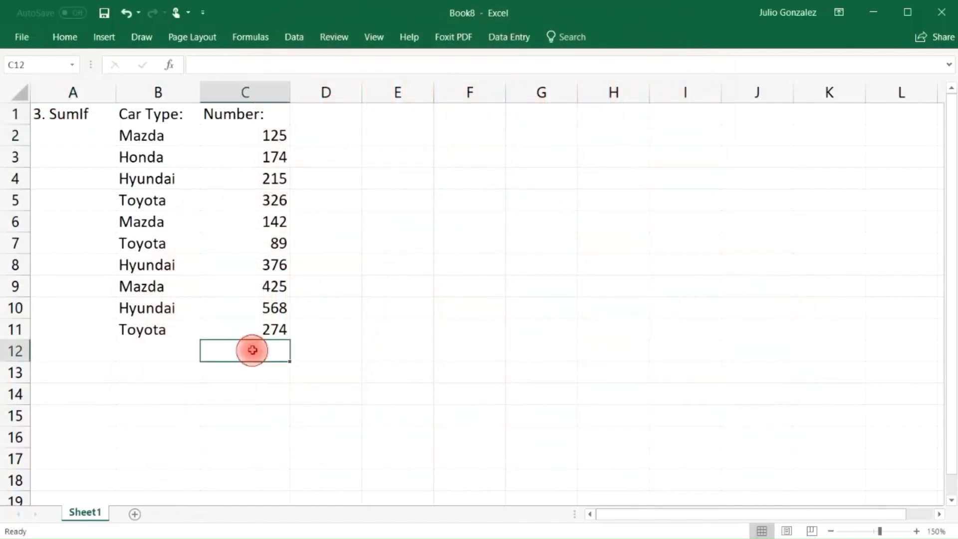
{"action": "type", "text": "=sum("}
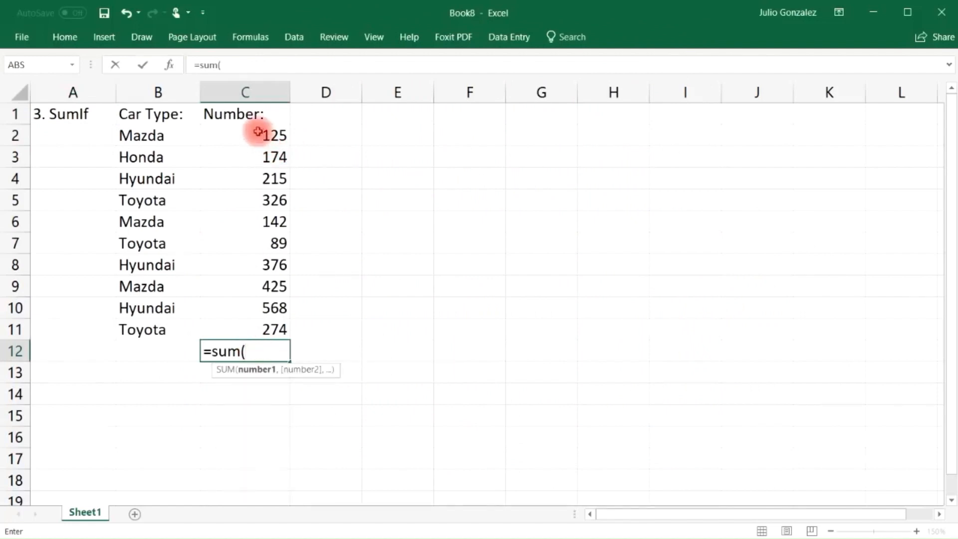
{"action": "left_click_drag", "start_coordinate": [257, 131], "coordinate": [278, 325]}
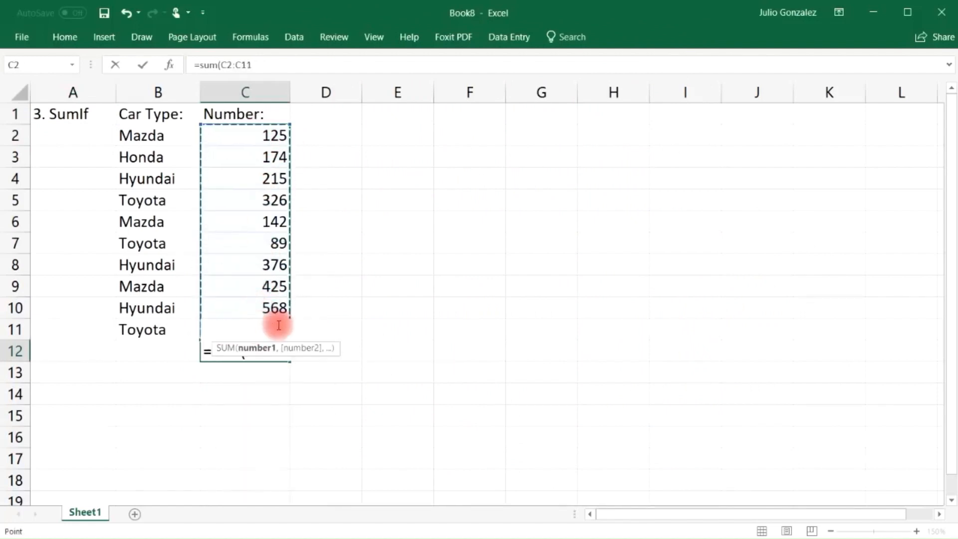
{"action": "type", "text": ")"}
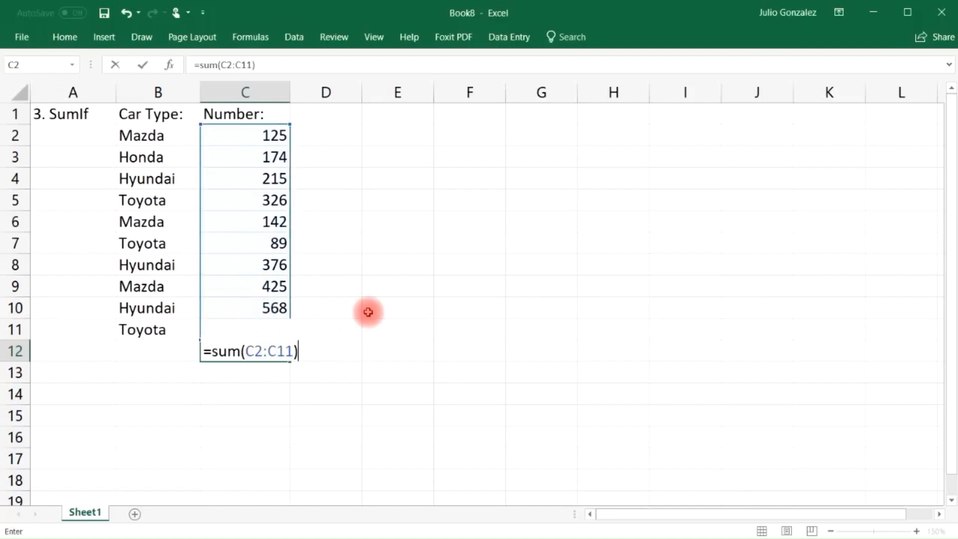
{"action": "key", "text": "Return"}
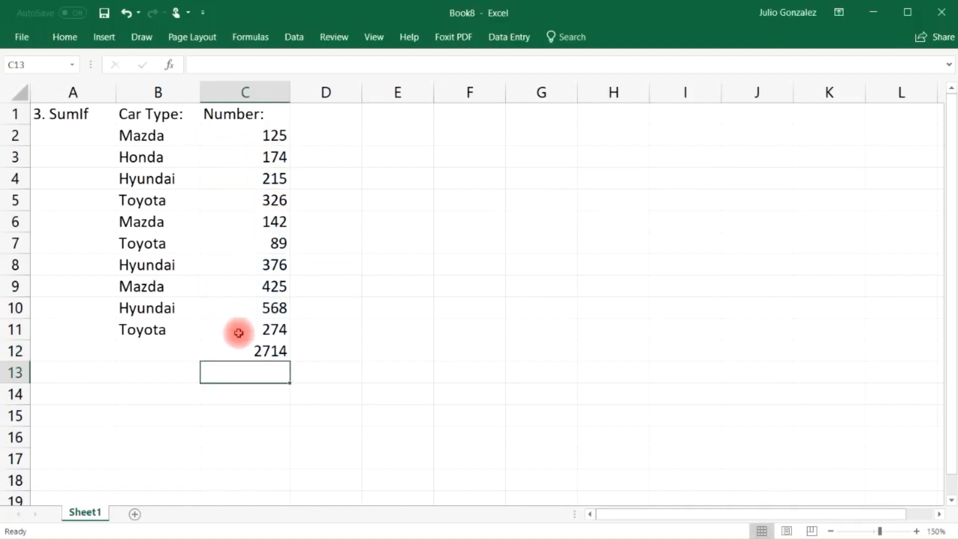
{"action": "left_click", "coordinate": [277, 350]}
{"action": "key", "text": "Delete"}
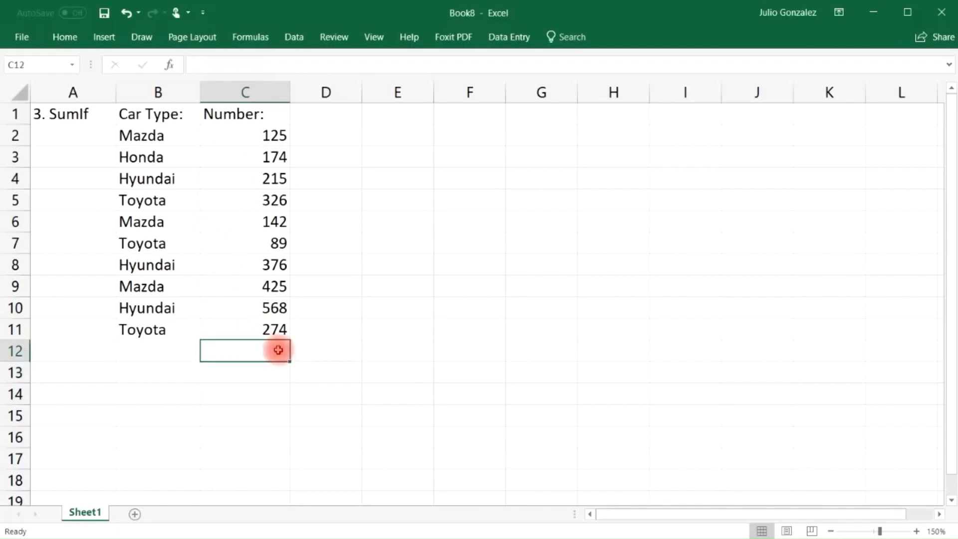
Enter the label "SumIf:" in cell C13 and select the empty cell B13
{"action": "left_click", "coordinate": [263, 369]}
{"action": "type", "text": "Su"}
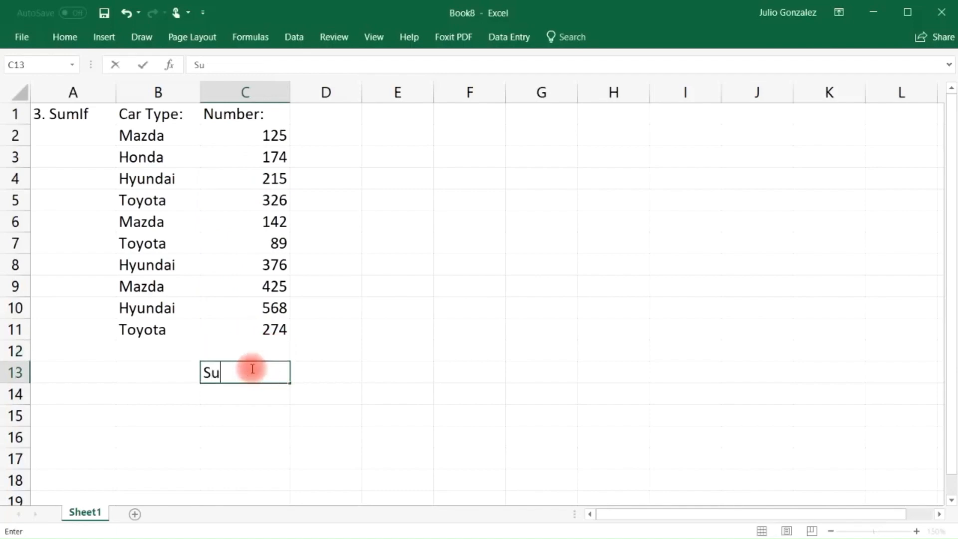
{"action": "type", "text": "mIf:"}
{"action": "key", "text": "Return"}
{"action": "key", "text": "Left"}
{"action": "key", "text": "Up"}
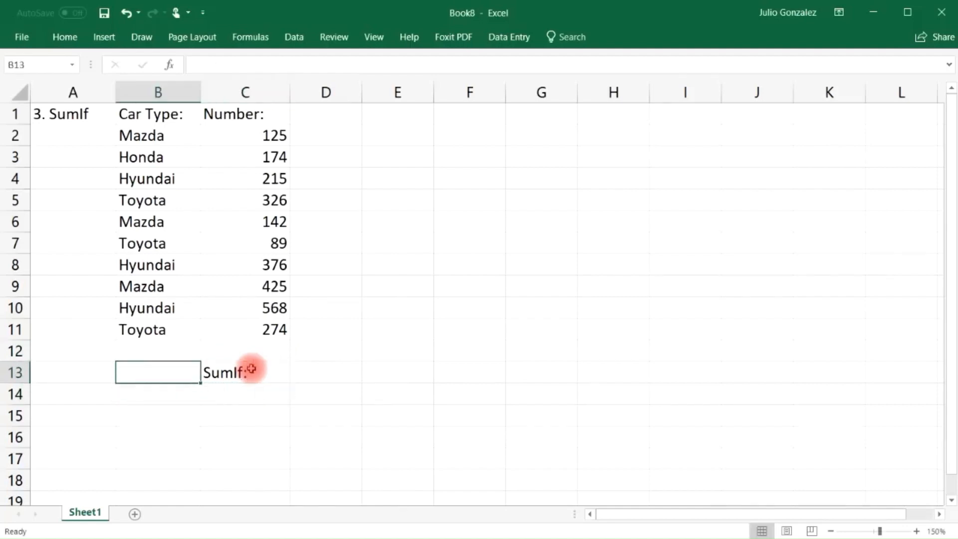
Fill cell C14, directly below the "SumIf:" label, with yellow
{"action": "key", "text": "Down"}
{"action": "key", "text": "Right"}
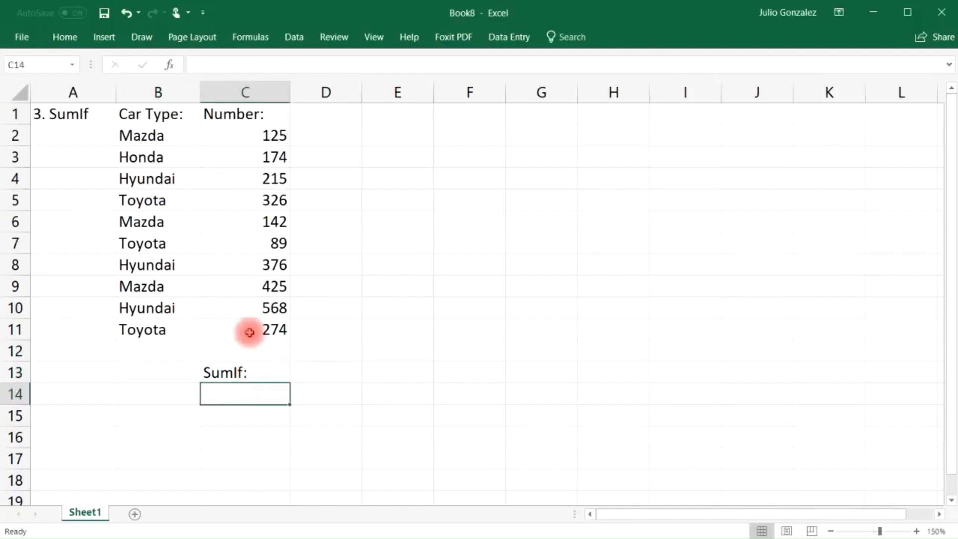
{"action": "left_click", "coordinate": [67, 50]}
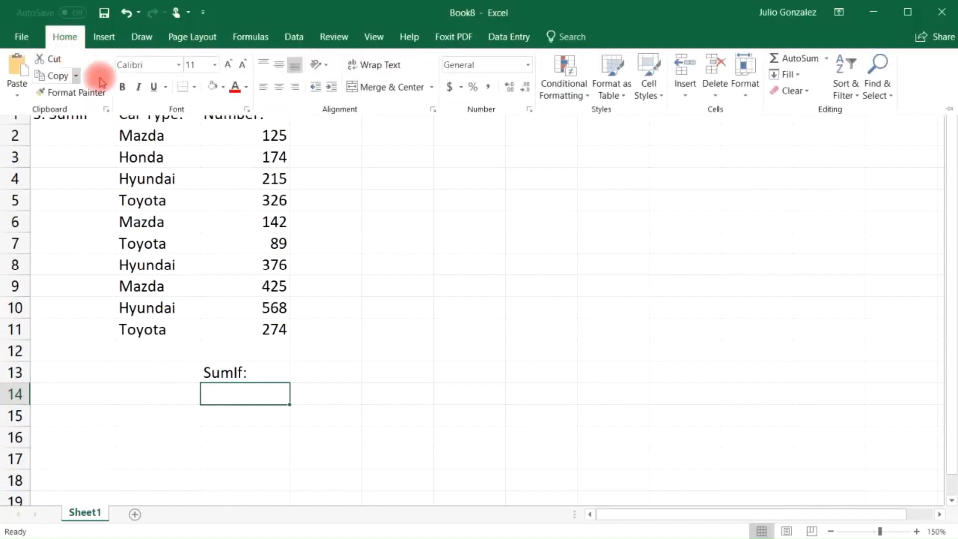
{"action": "left_click", "coordinate": [224, 90]}
{"action": "left_click", "coordinate": [249, 197]}
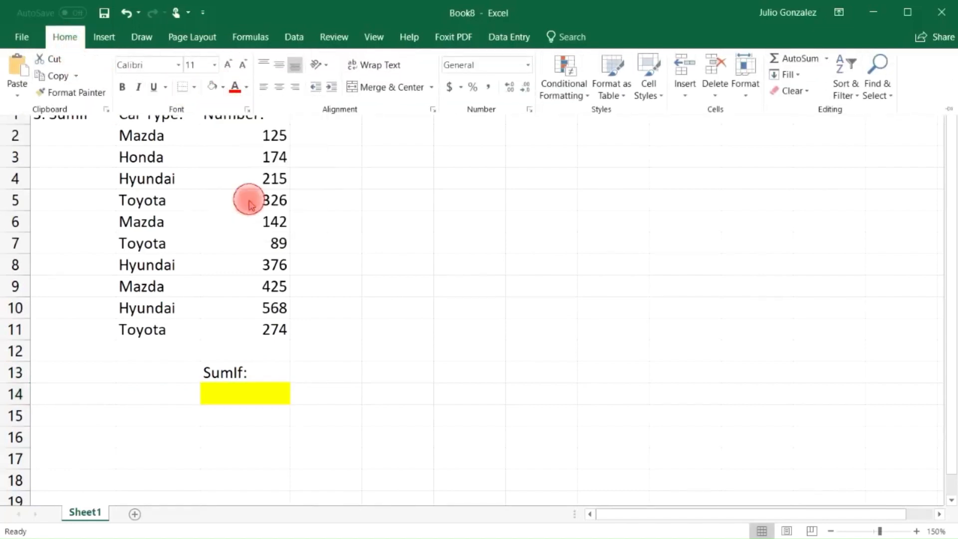
Enter the label "Mazda:" in cell B13 beside the "SumIf:" label
{"action": "left_click", "coordinate": [146, 370]}
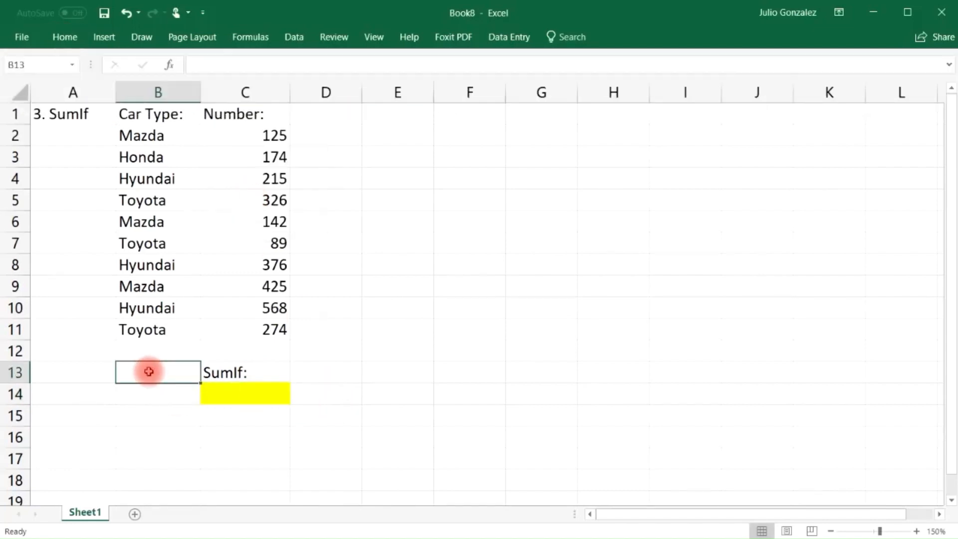
{"action": "type", "text": "Maz"}
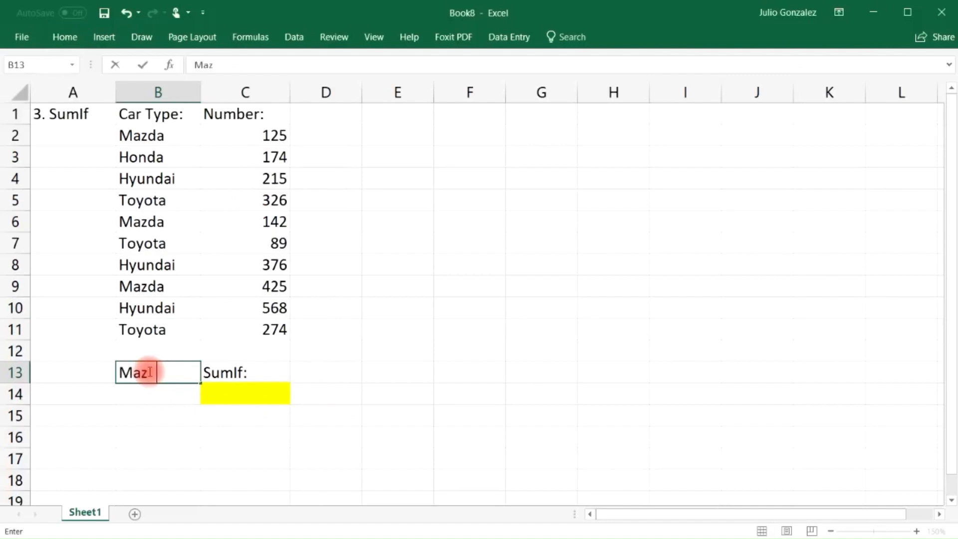
{"action": "type", "text": "da:"}
{"action": "key", "text": "Return"}
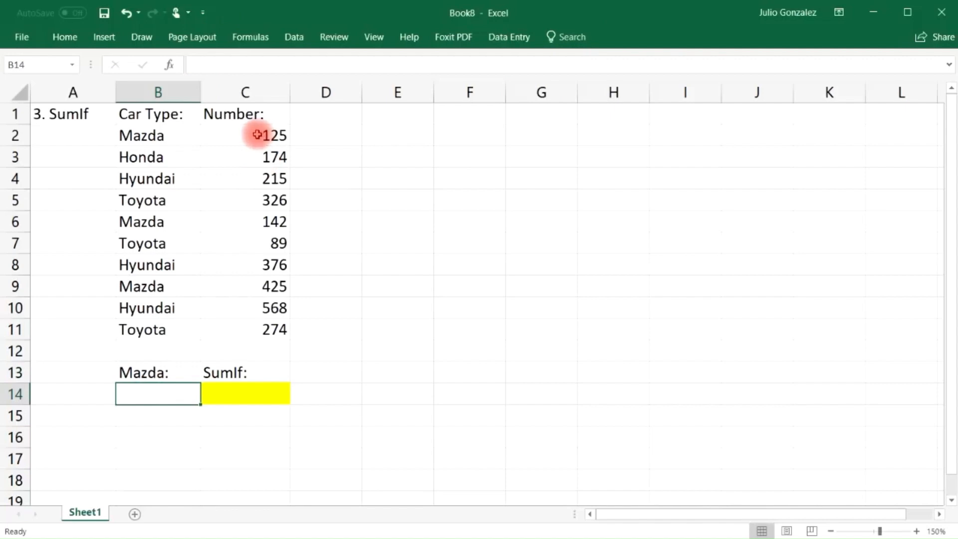
{"action": "left_click_drag", "start_coordinate": [257, 135], "coordinate": [274, 327]}
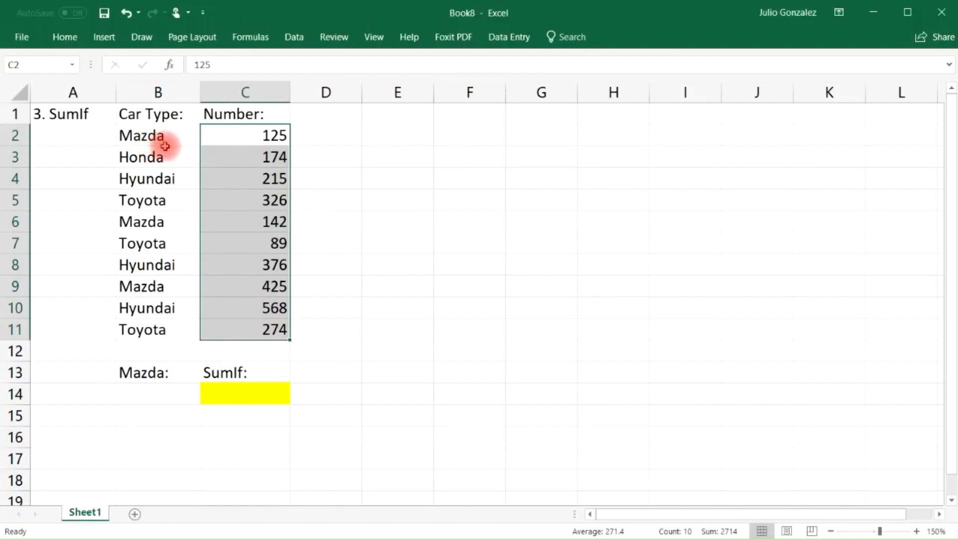
{"action": "left_click_drag", "start_coordinate": [160, 345], "coordinate": [159, 350]}
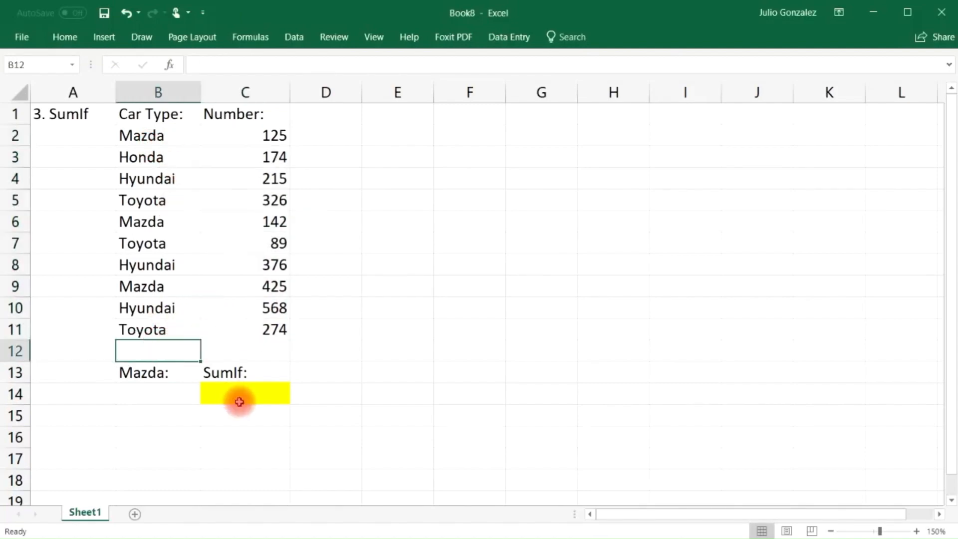
Start a SUMIF formula in the yellow cell C14 with the car types B2:B11 as its range
{"action": "left_click", "coordinate": [231, 397]}
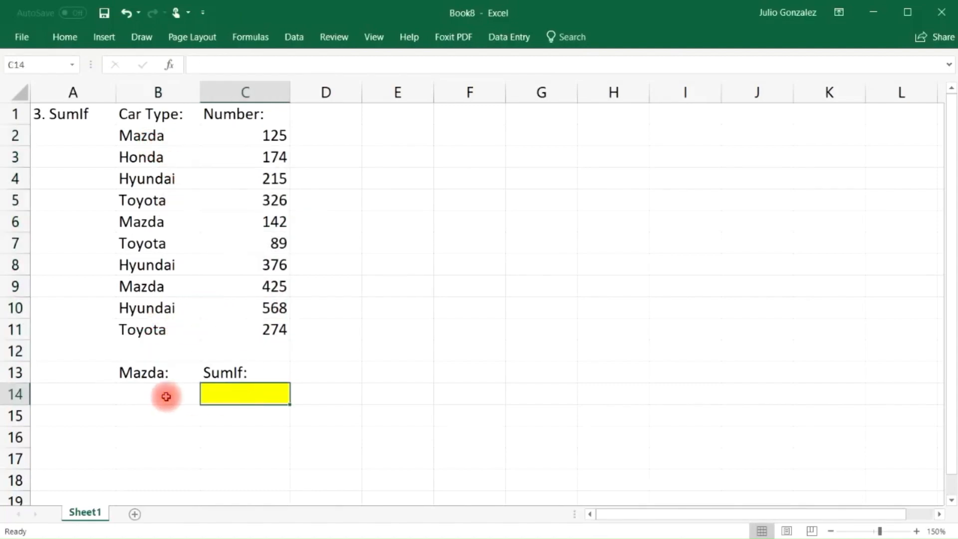
{"action": "double_click", "coordinate": [226, 395]}
{"action": "type", "text": "=su"}
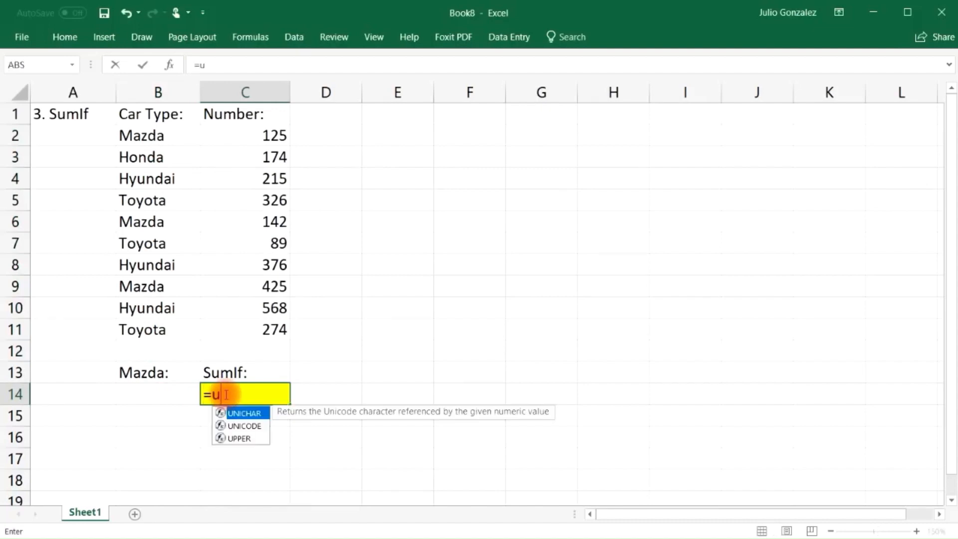
{"action": "key", "text": "BackSpace"}
{"action": "type", "text": "sumif"}
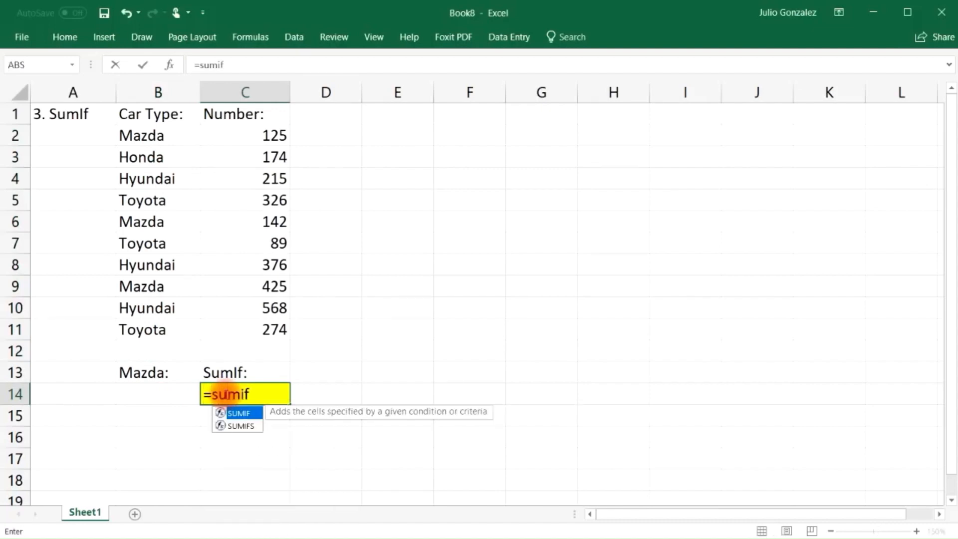
{"action": "type", "text": "("}
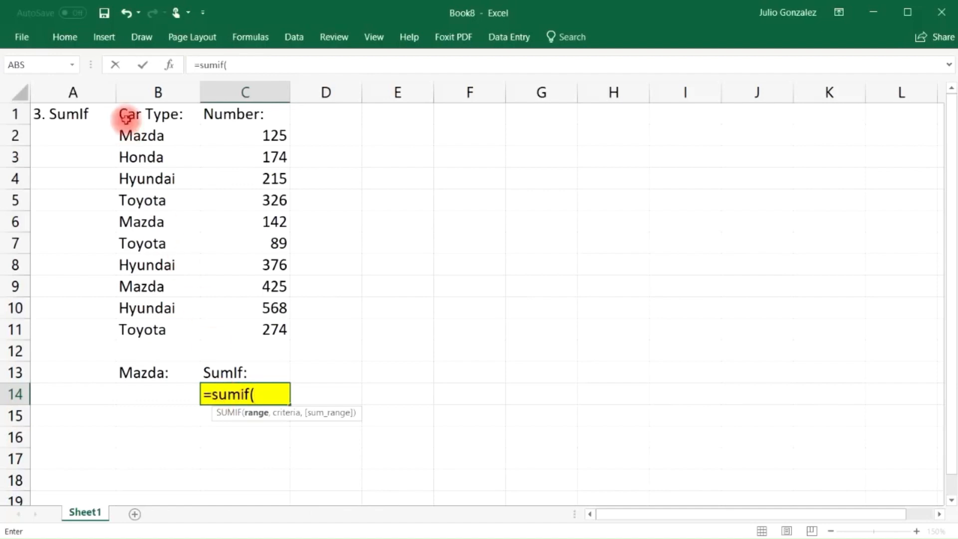
{"action": "left_click_drag", "start_coordinate": [139, 137], "coordinate": [134, 328]}
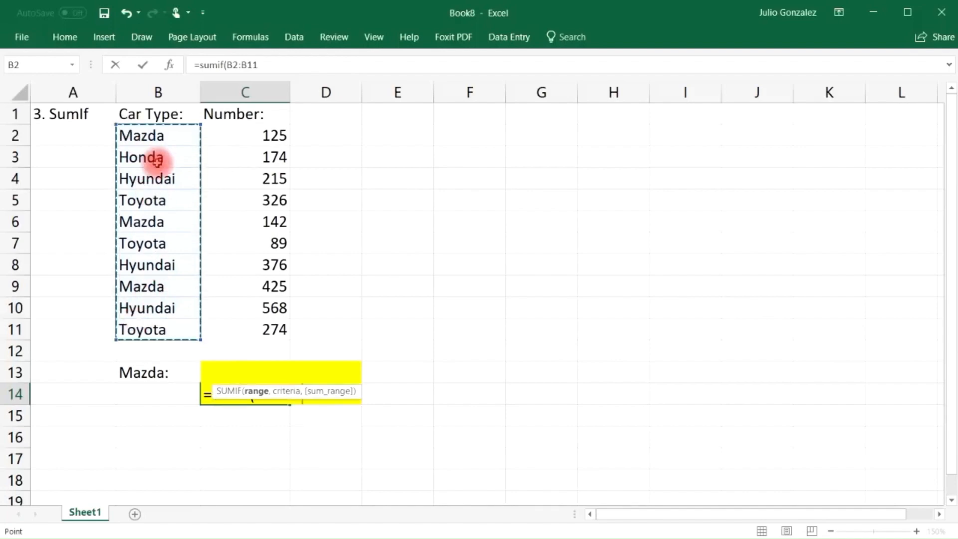
{"action": "type", "text": ","}
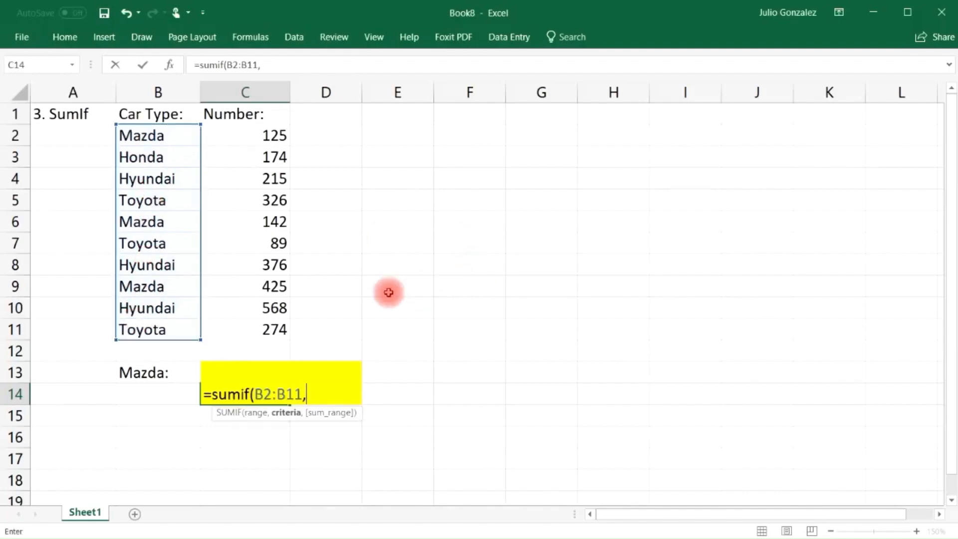
Complete the SUMIF formula with B14 as the criteria and the numbers C2:C11 as the sum range
{"action": "left_click", "coordinate": [159, 393]}
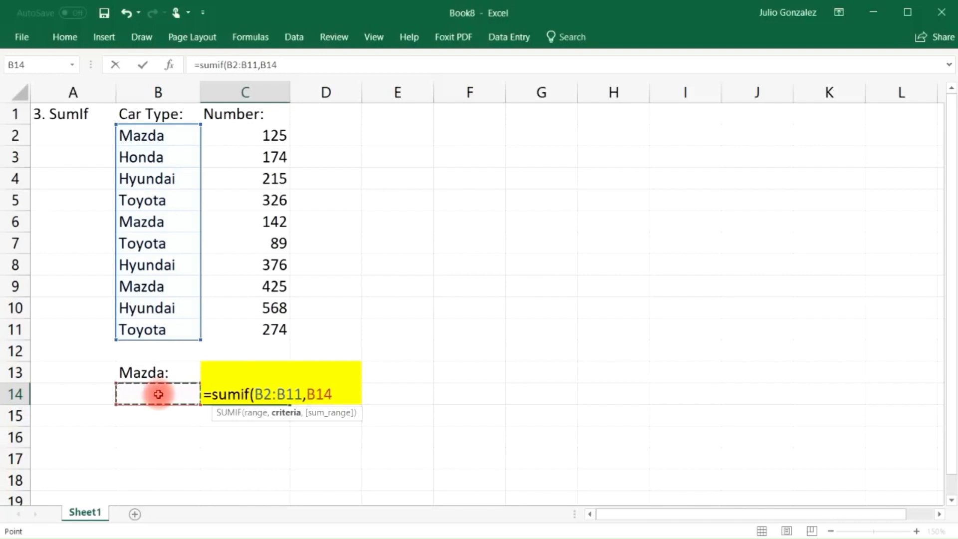
{"action": "type", "text": ","}
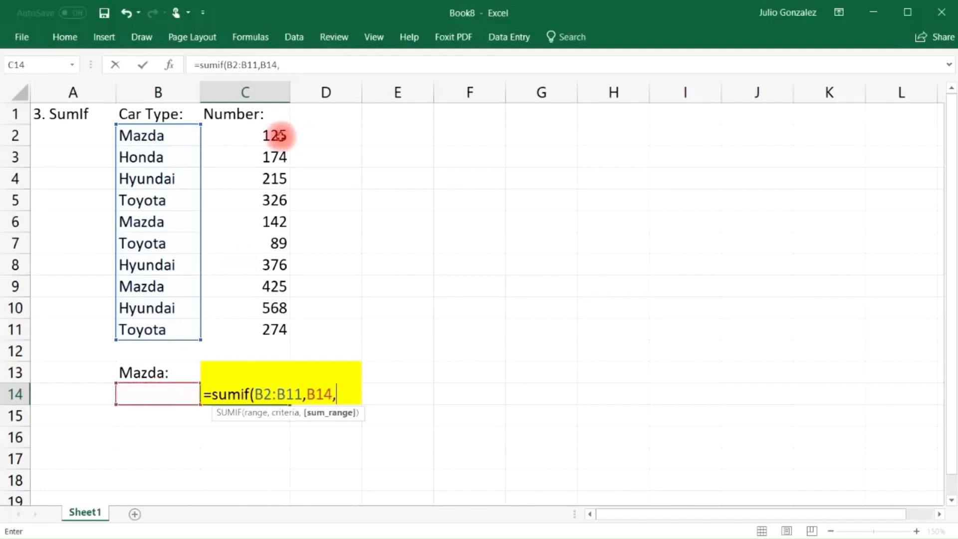
{"action": "left_click_drag", "start_coordinate": [278, 133], "coordinate": [265, 330]}
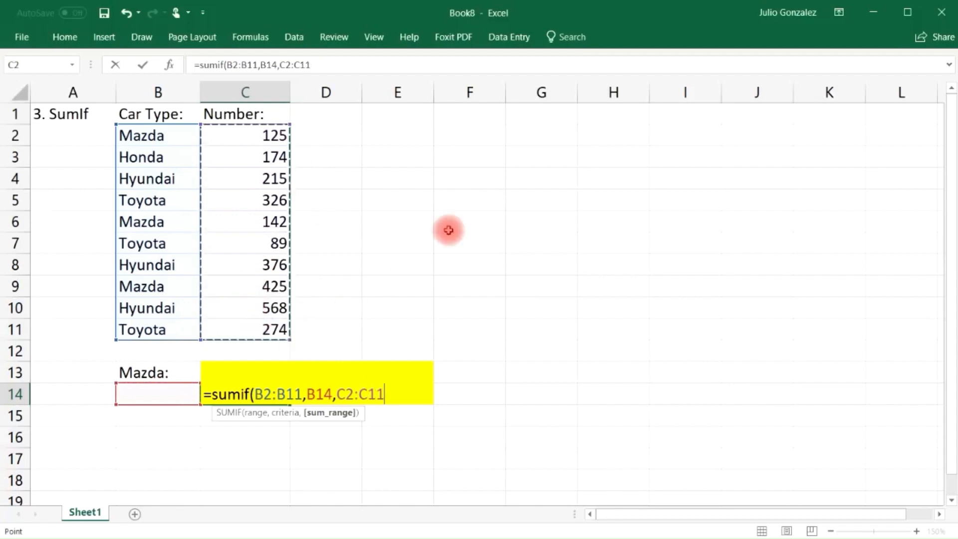
{"action": "type", "text": ")"}
{"action": "key", "text": "Return"}
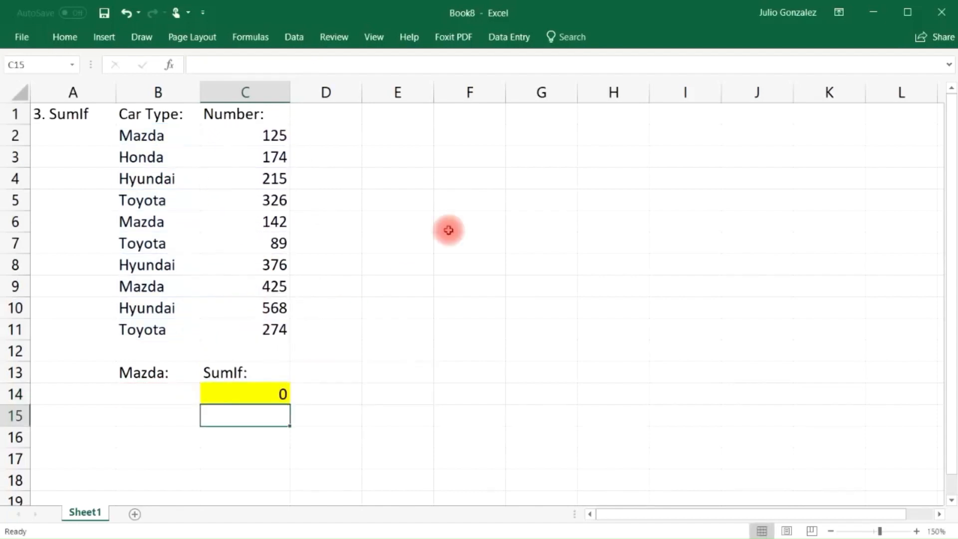
Replace the label in B13 with "Car Type:" and enter Mazda as the criterion in B14
{"action": "left_click", "coordinate": [161, 371]}
{"action": "type", "text": "Car Type:"}
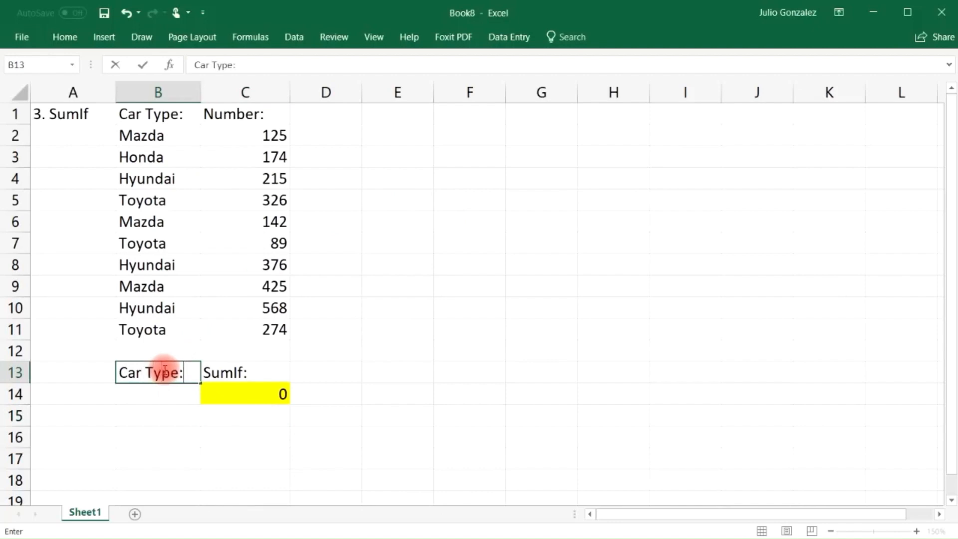
{"action": "key", "text": "Return"}
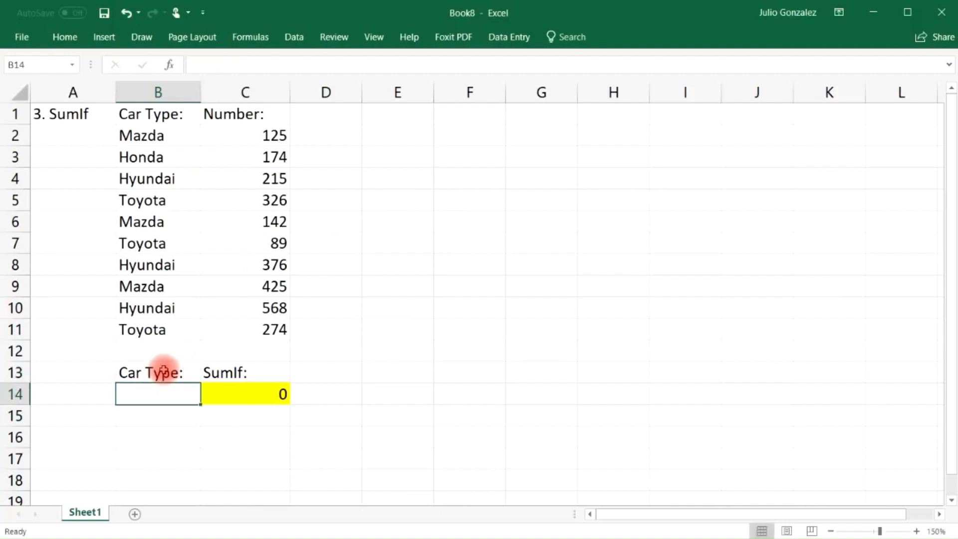
{"action": "type", "text": "Mazda"}
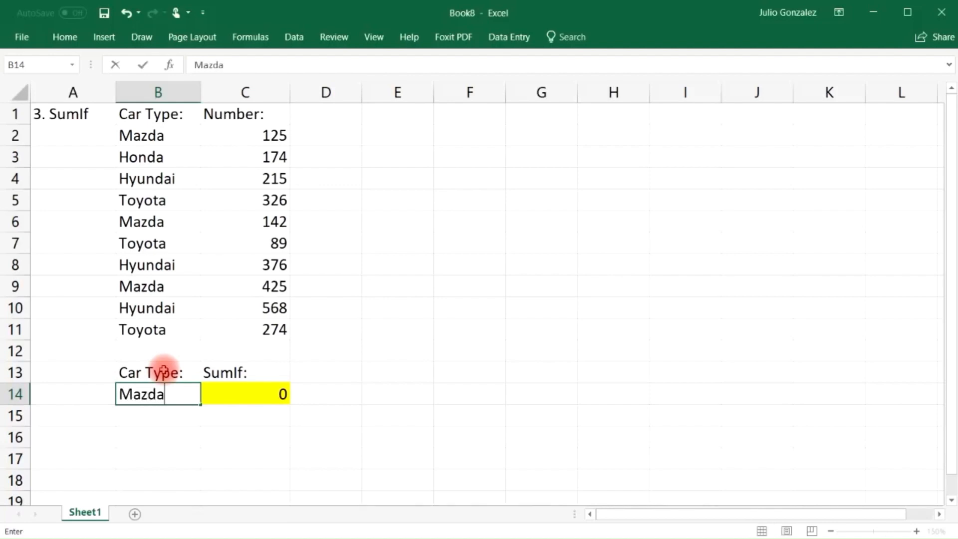
{"action": "key", "text": "Tab"}
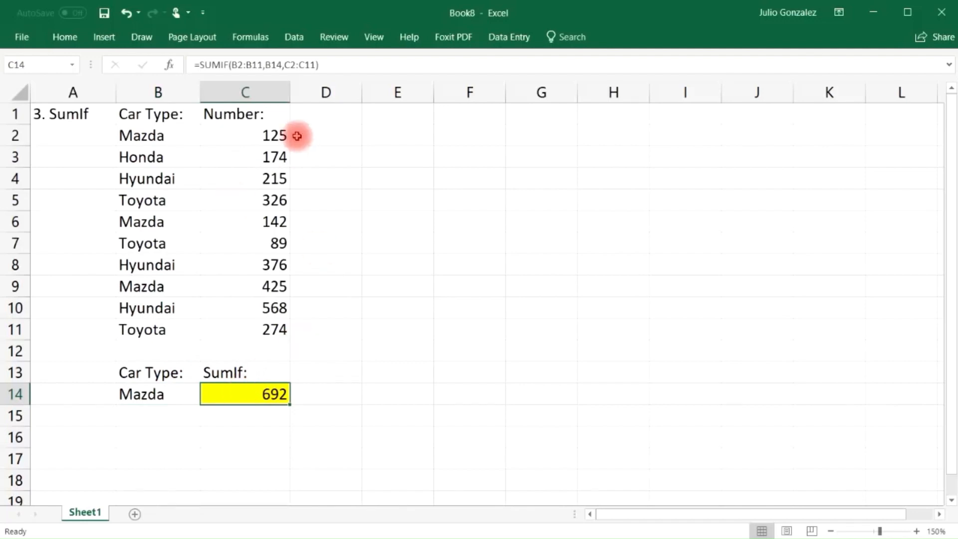
Select the three Mazda numbers in C2, C6 and C9 together to check their sum
{"action": "left_click", "coordinate": [278, 135]}
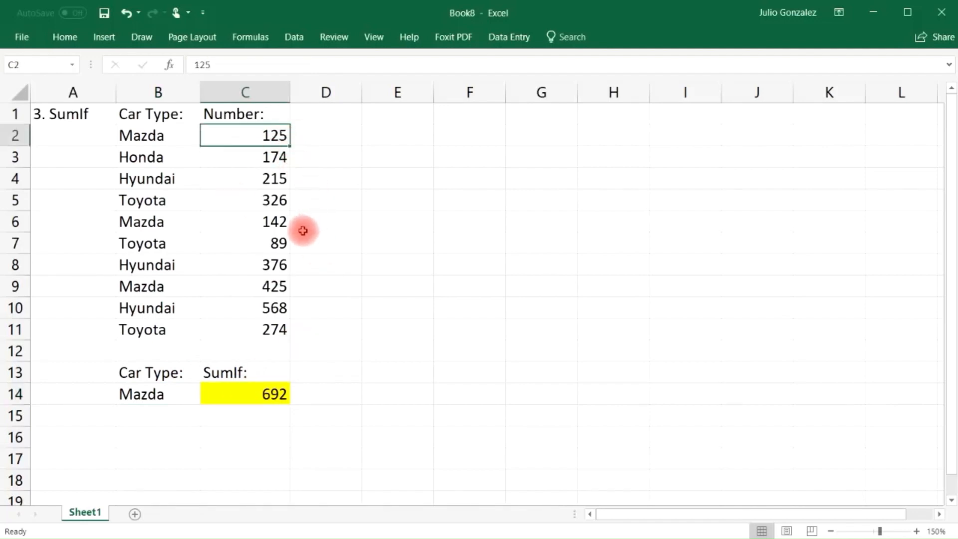
{"action": "left_click", "coordinate": [272, 221], "text": "ctrl"}
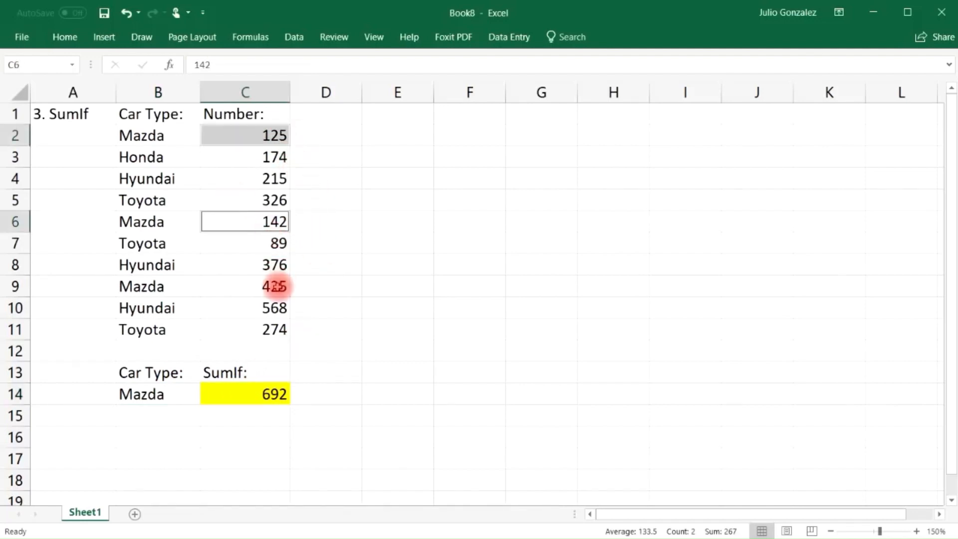
{"action": "left_click", "coordinate": [276, 286], "text": "ctrl"}
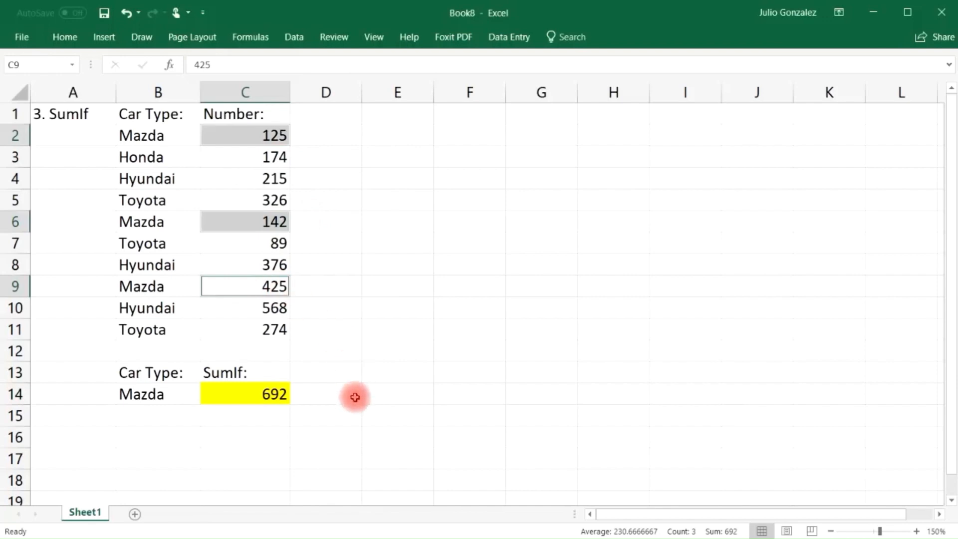
Cross-check the Mazda total in C16 with the formula =sum(125,142,425) and clear that cell again
{"action": "left_click", "coordinate": [263, 441]}
{"action": "type", "text": "=sum"}
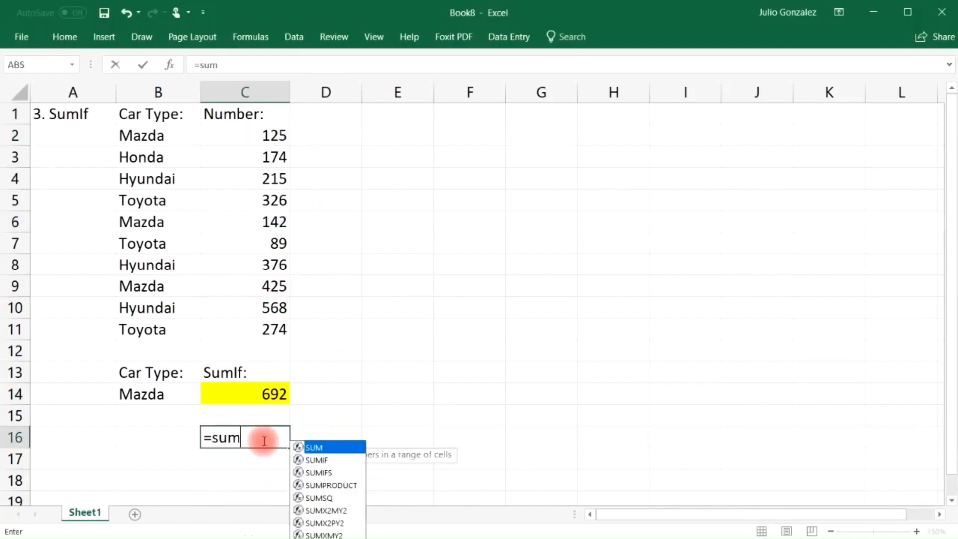
{"action": "type", "text": "(125"}
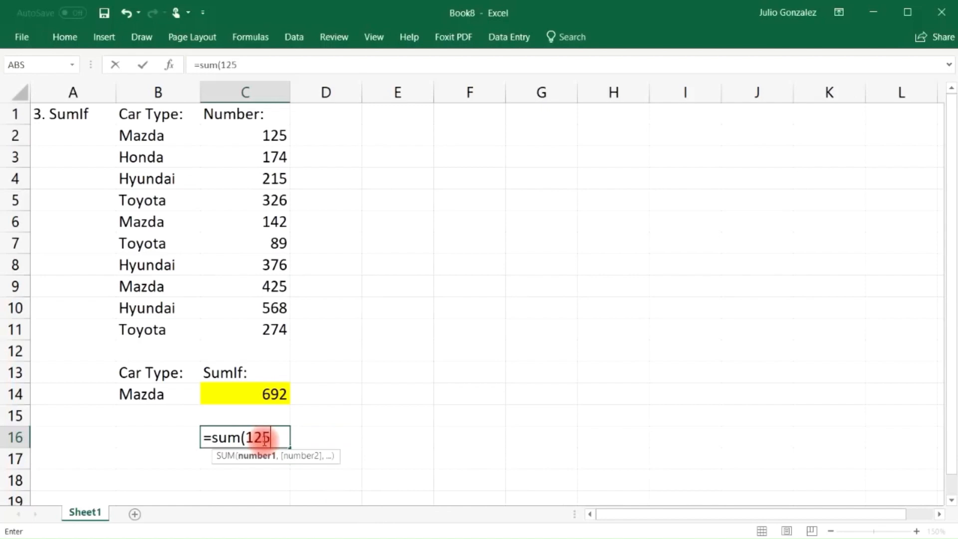
{"action": "type", "text": ","}
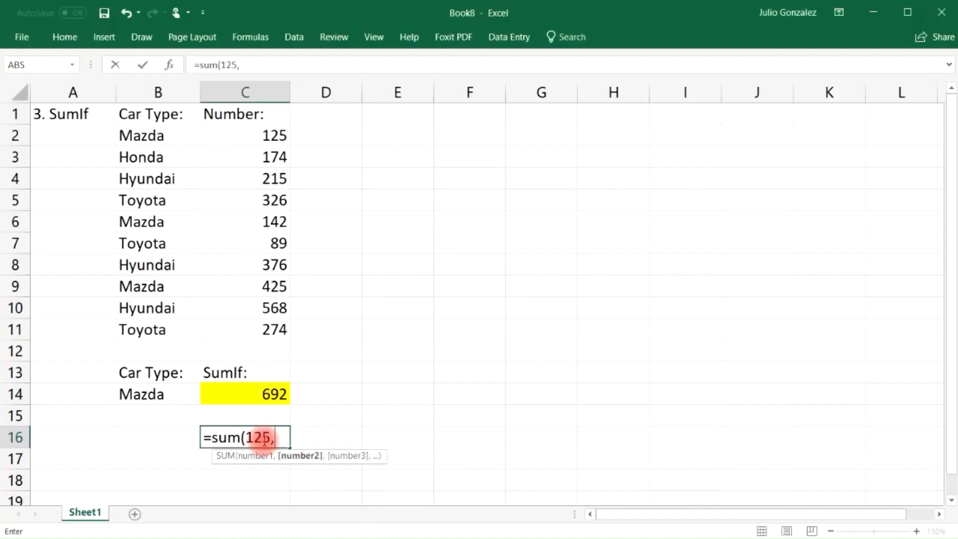
{"action": "type", "text": "142,425"}
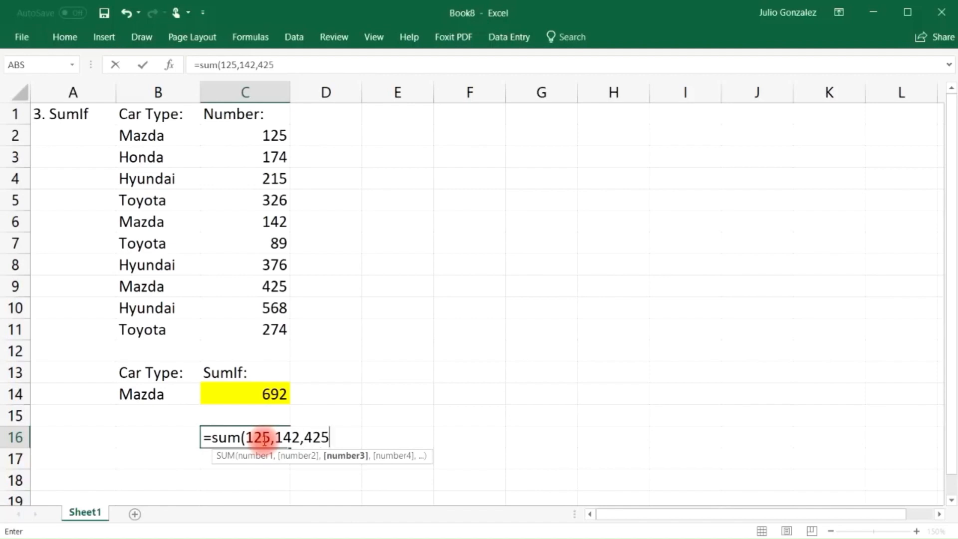
{"action": "type", "text": ")"}
{"action": "key", "text": "Return"}
{"action": "left_click", "coordinate": [266, 437]}
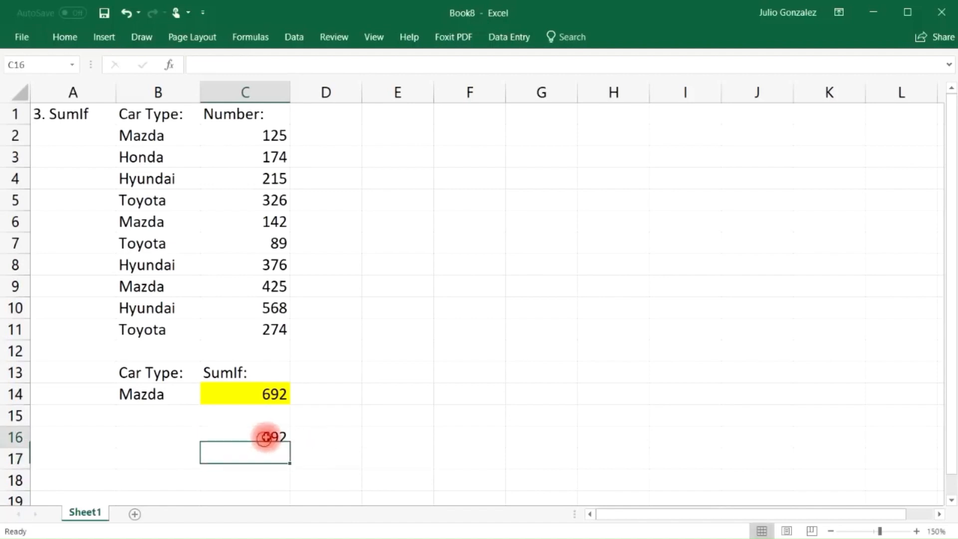
{"action": "key", "text": "Delete"}
Change the car type in B14 to Honda and compare the result with the Honda entry in row 3
{"action": "left_click", "coordinate": [143, 393]}
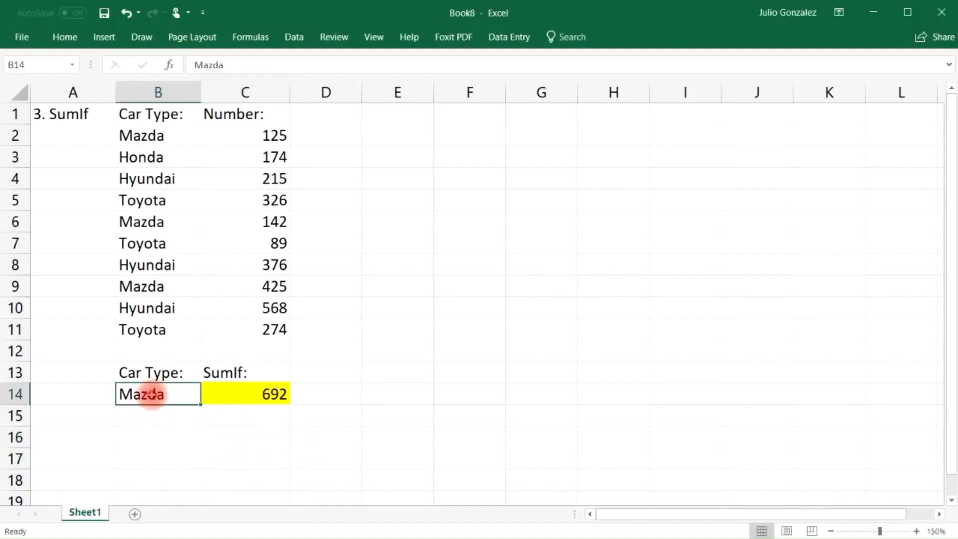
{"action": "type", "text": "Honda"}
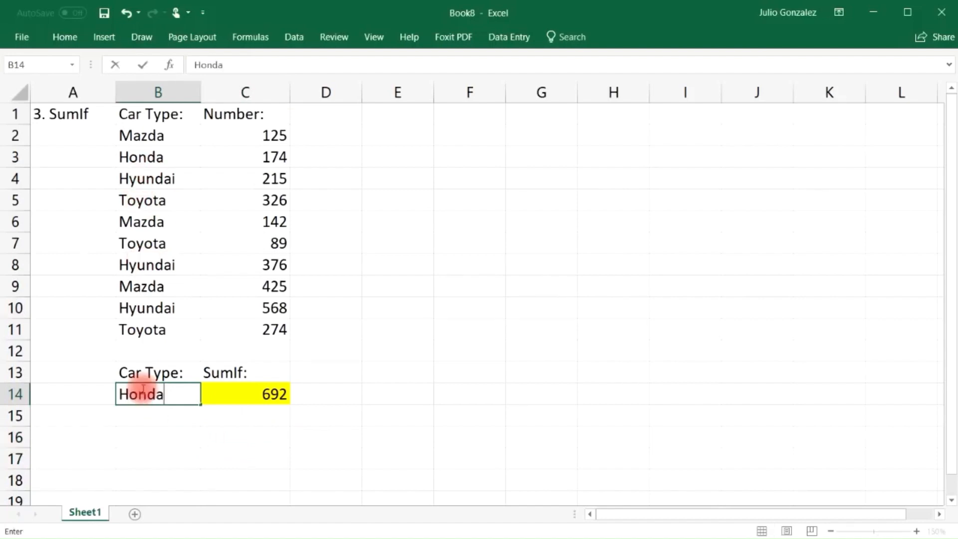
{"action": "key", "text": "Return"}
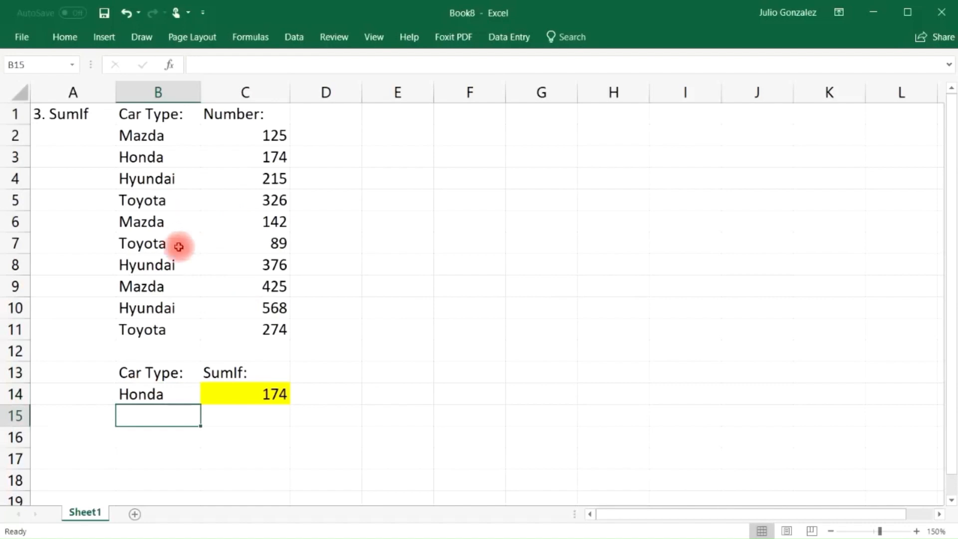
{"action": "left_click", "coordinate": [148, 155]}
{"action": "left_click", "coordinate": [274, 157]}
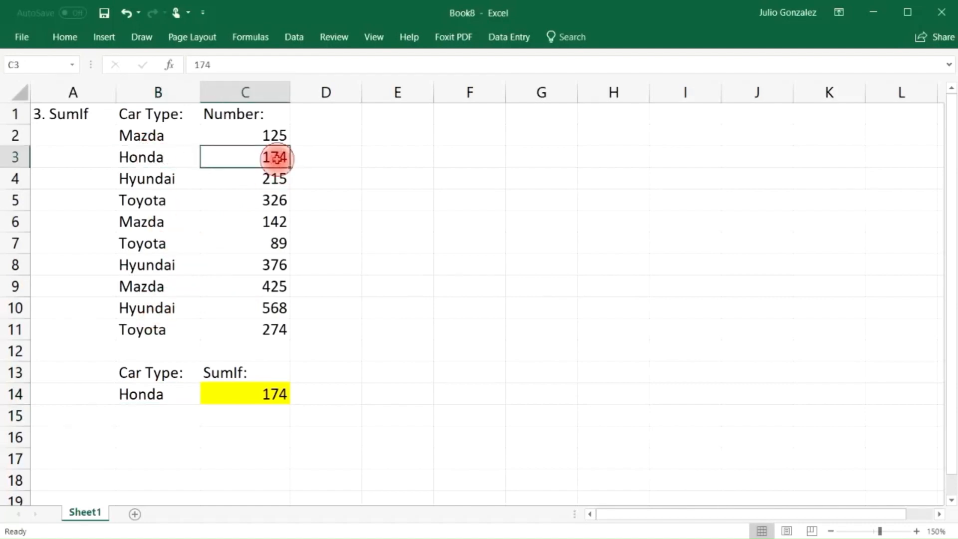
Change the car type criterion in B14 to Toyota
{"action": "left_click", "coordinate": [162, 396]}
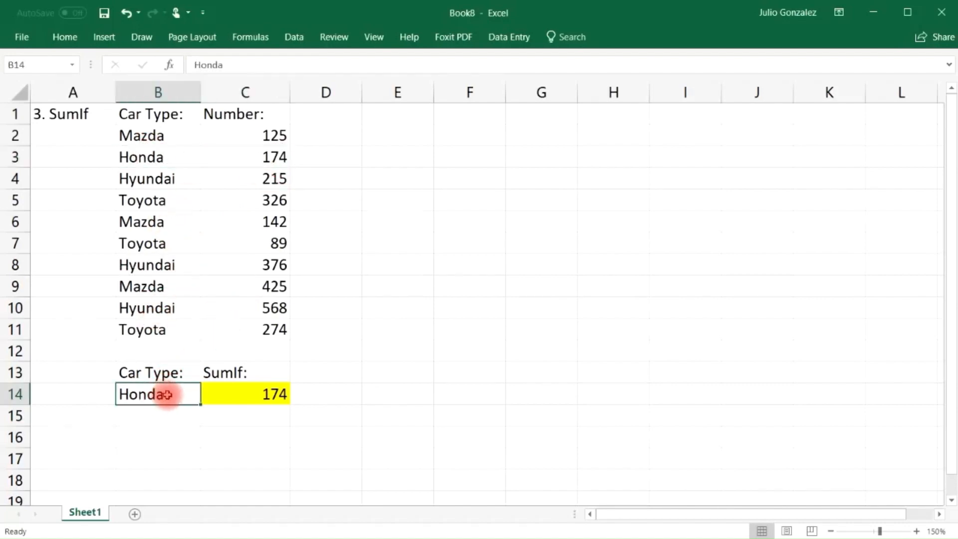
{"action": "type", "text": "Toyota"}
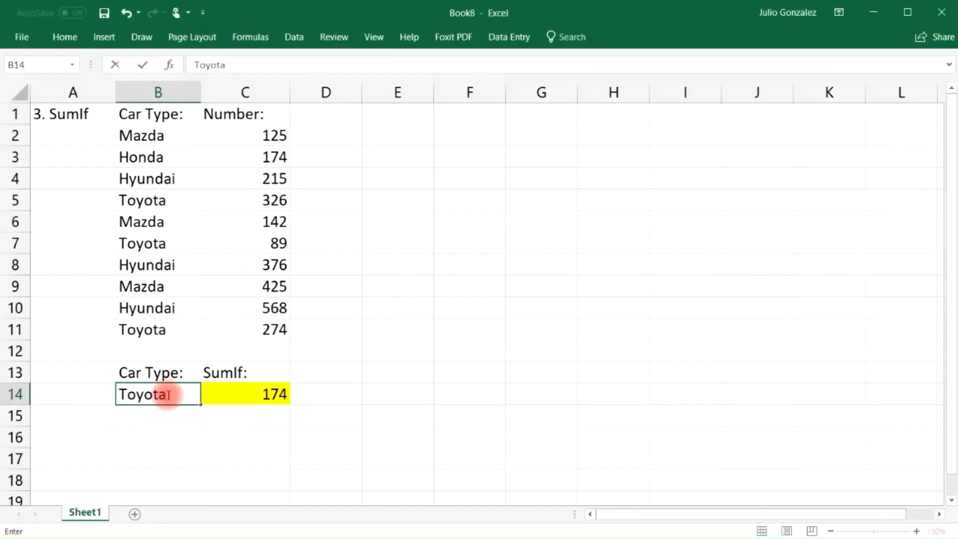
{"action": "key", "text": "Return"}
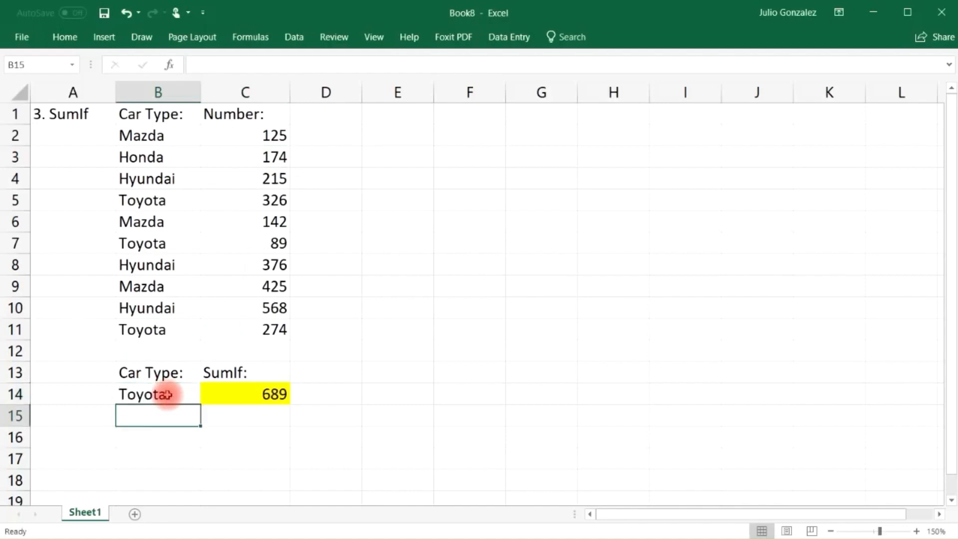
Select the Toyota entries with their numbers in rows 5, 7 and 11 together to check their sum
{"action": "left_click", "coordinate": [162, 199]}
{"action": "left_click_drag", "start_coordinate": [162, 200], "coordinate": [246, 199]}
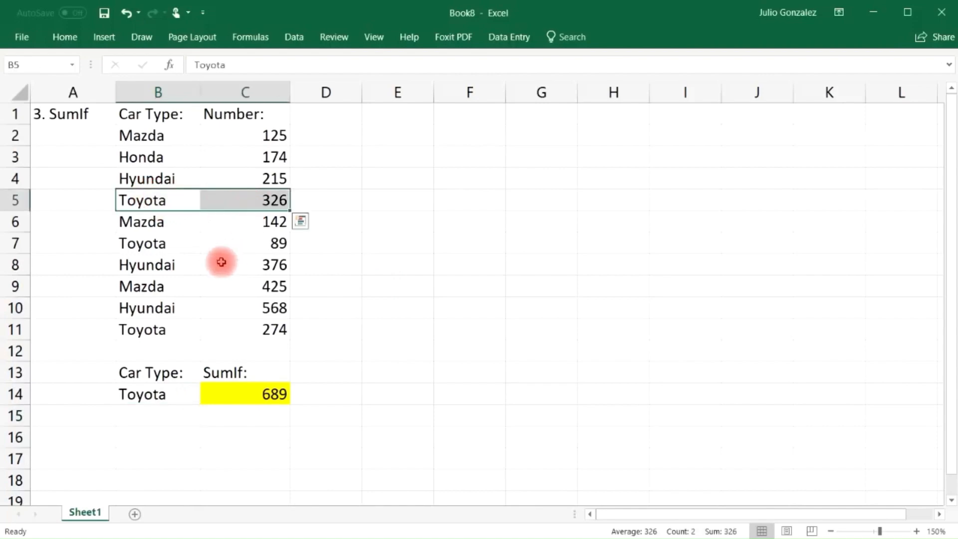
{"action": "left_click_drag", "start_coordinate": [143, 247], "coordinate": [220, 246]}
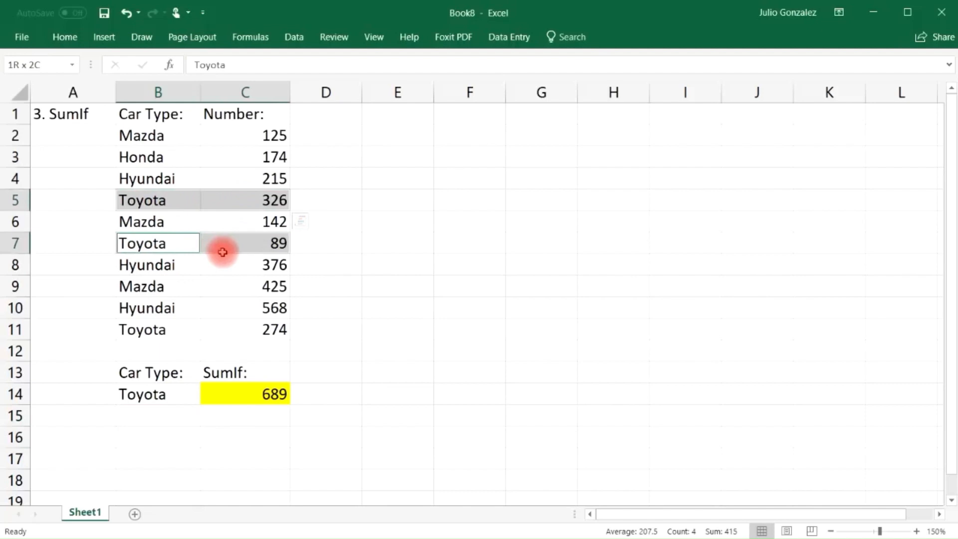
{"action": "left_click", "coordinate": [165, 330], "text": "ctrl"}
{"action": "left_click_drag", "start_coordinate": [165, 330], "coordinate": [225, 325]}
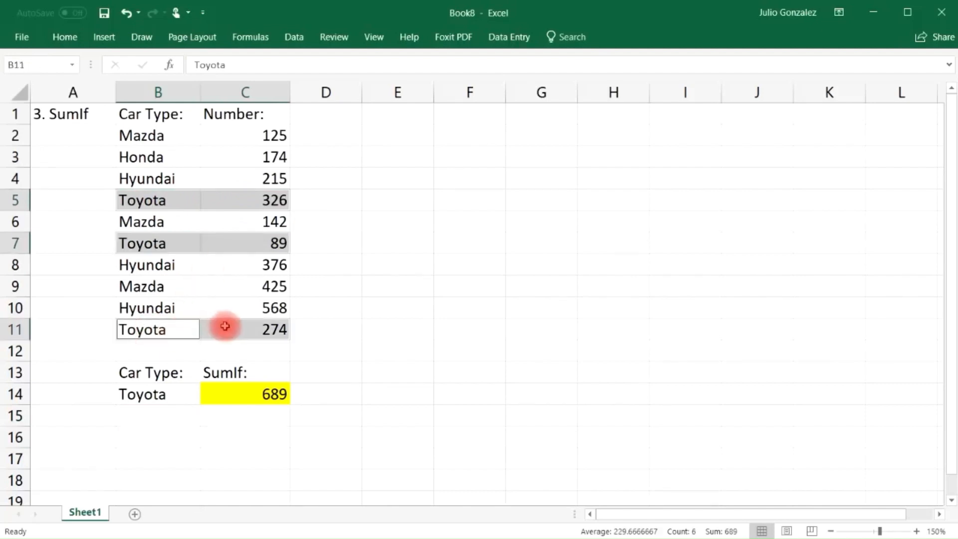
Cross-check the Toyota total in C16 with the formula =326+89+274 and clear that cell again
{"action": "left_click", "coordinate": [259, 435]}
{"action": "type", "text": "=326+89"}
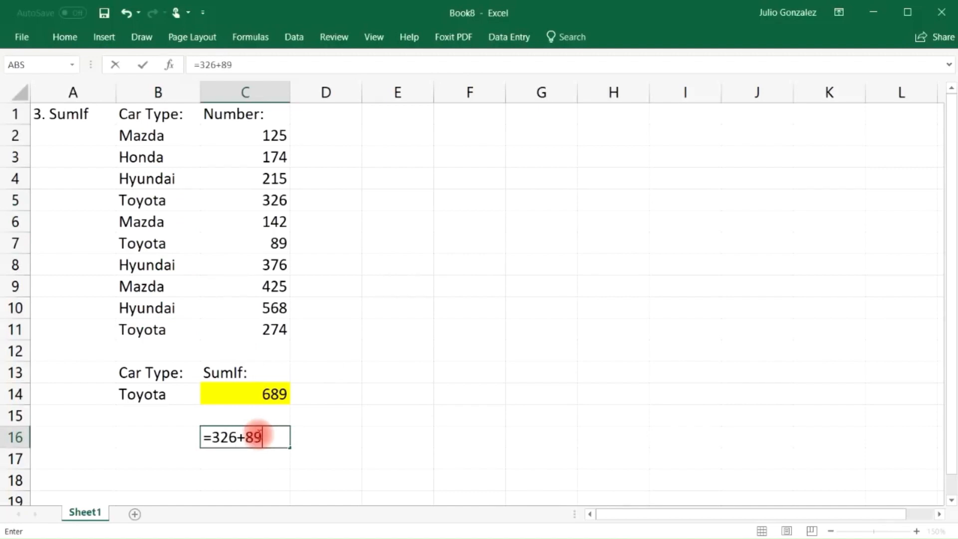
{"action": "type", "text": "+274"}
{"action": "key", "text": "Return"}
{"action": "left_click", "coordinate": [258, 434]}
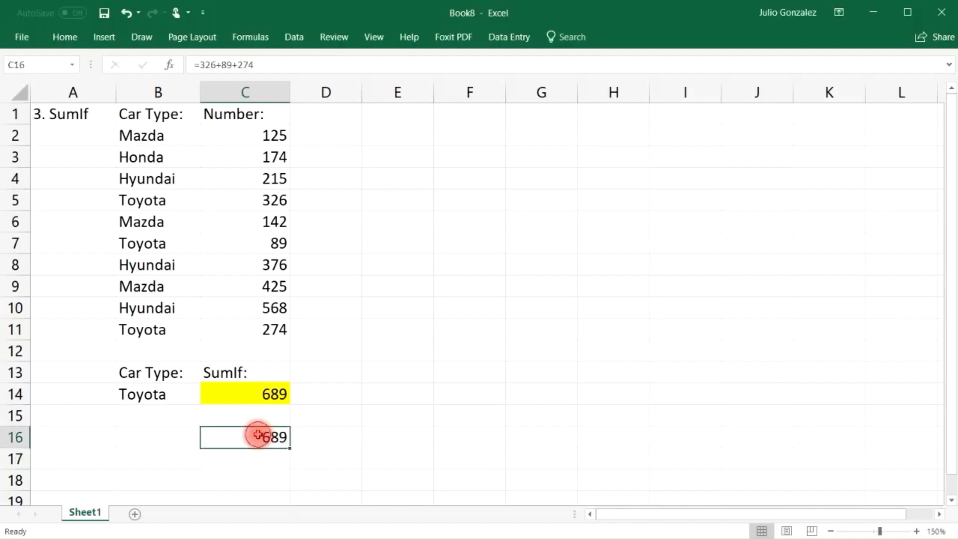
{"action": "key", "text": "Delete"}
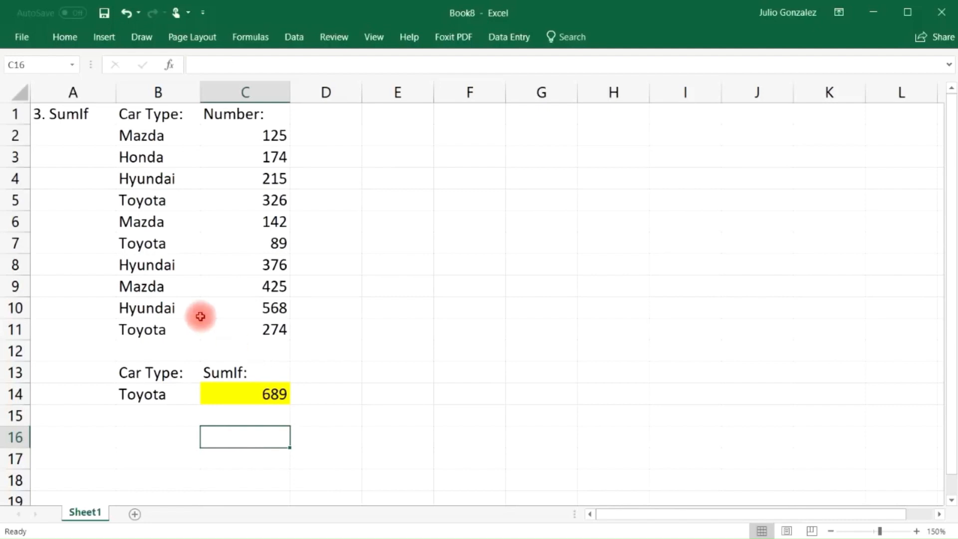
{"action": "left_click_drag", "start_coordinate": [172, 136], "coordinate": [153, 330]}
{"action": "left_click", "coordinate": [153, 330]}
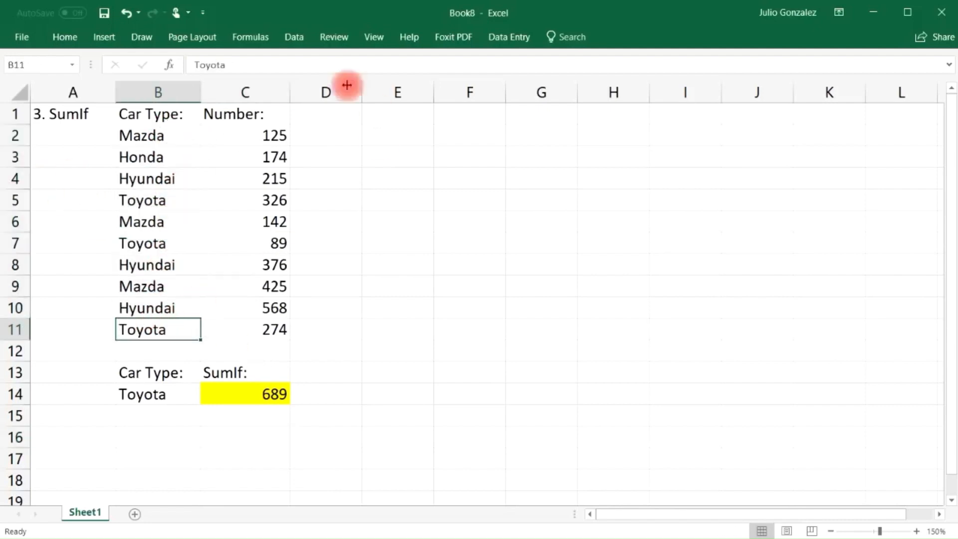
{"action": "left_click", "coordinate": [260, 132]}
{"action": "left_click_drag", "start_coordinate": [267, 181], "coordinate": [278, 338]}
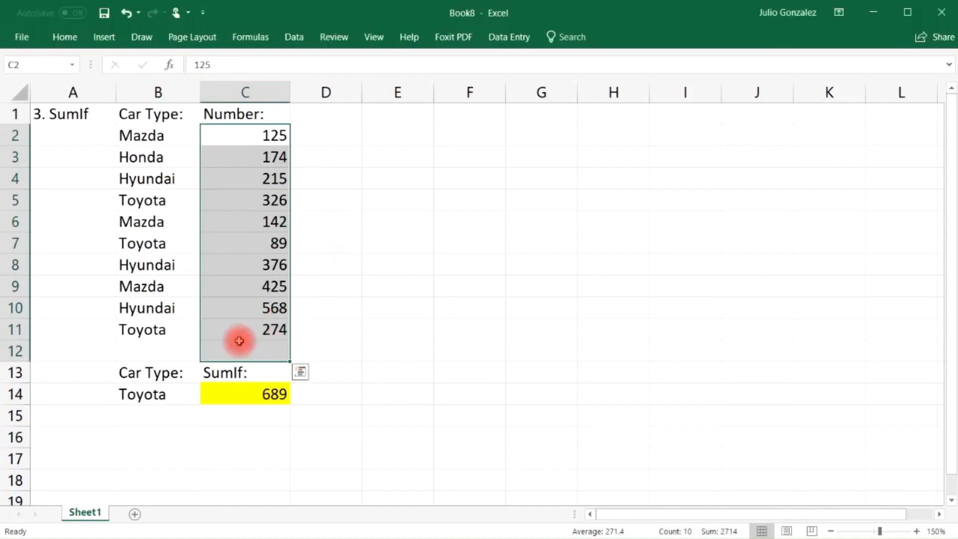
{"action": "left_click", "coordinate": [250, 412]}
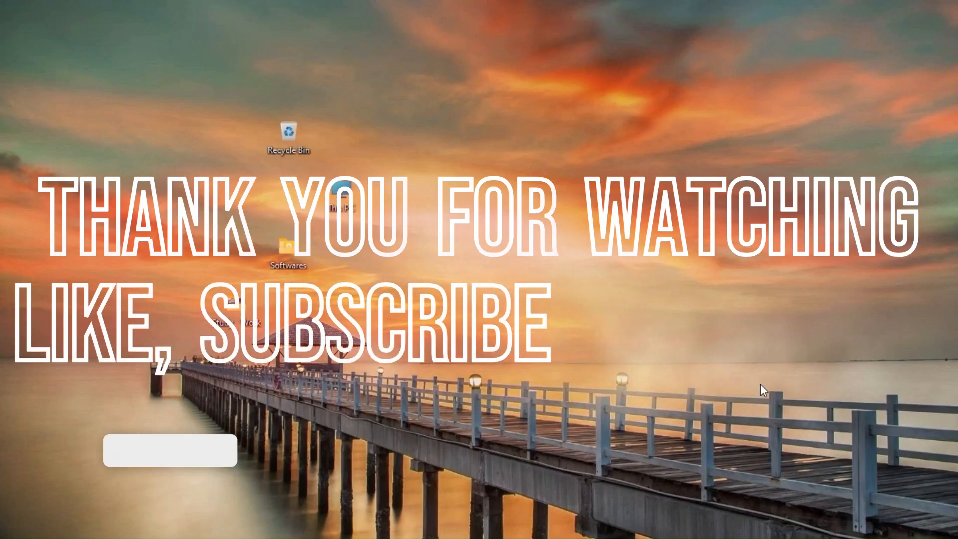